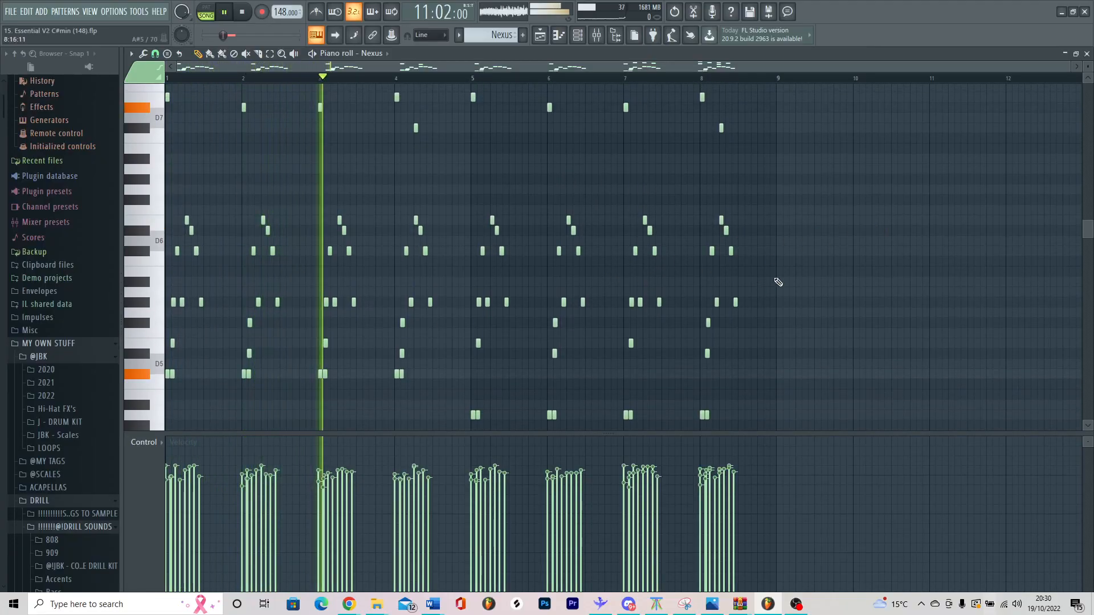
# Step: Align the strummed chord notes in bars 1 and 2 with the bar starts and play the two chords
pyautogui.scroll(5, 835, 276)
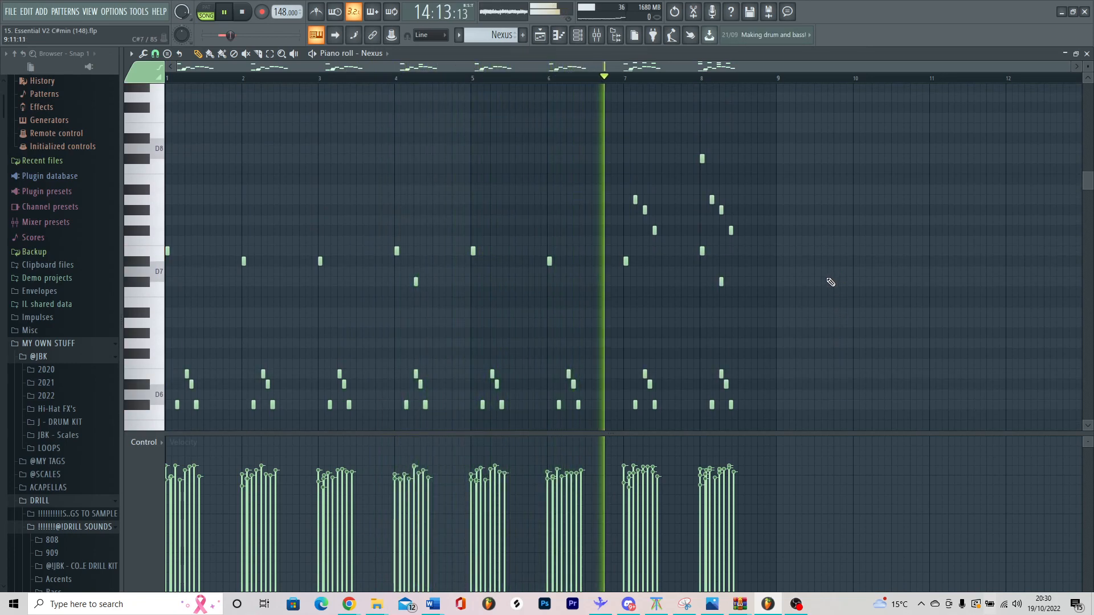
pyautogui.scroll(-2, 832, 284)
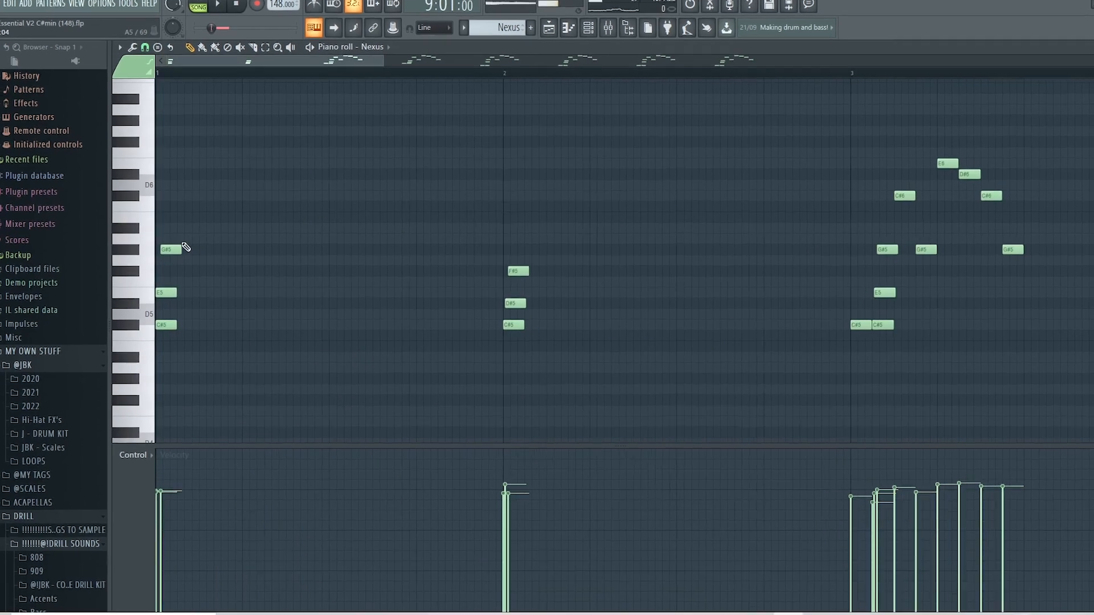
pyautogui.moveTo(567, 261); pyautogui.dragTo(560, 262)
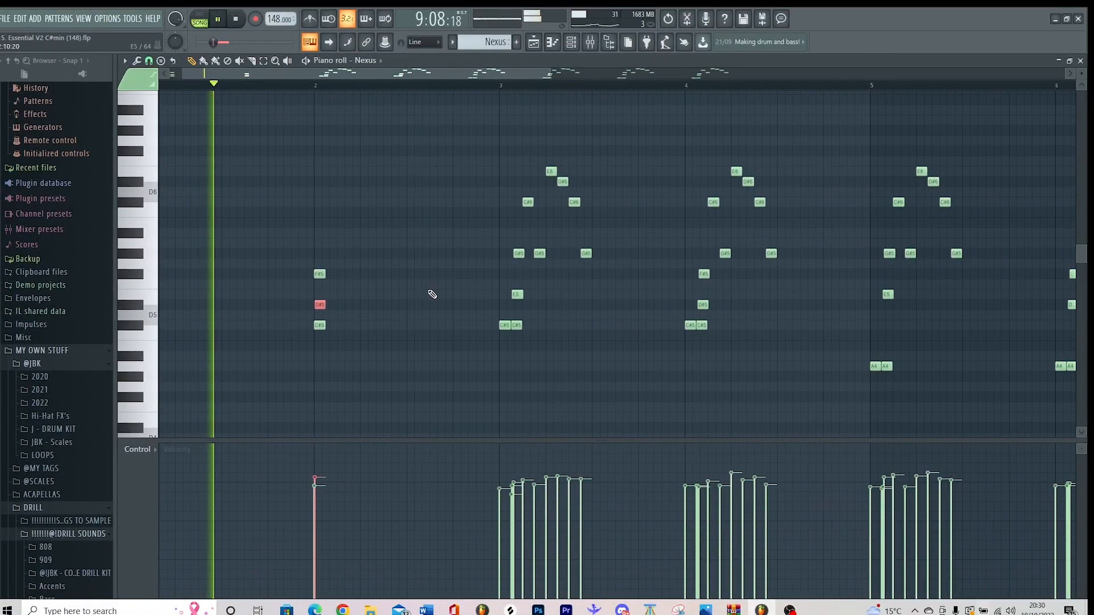
pyautogui.press('space')
pyautogui.scroll(-3, 572, 302)
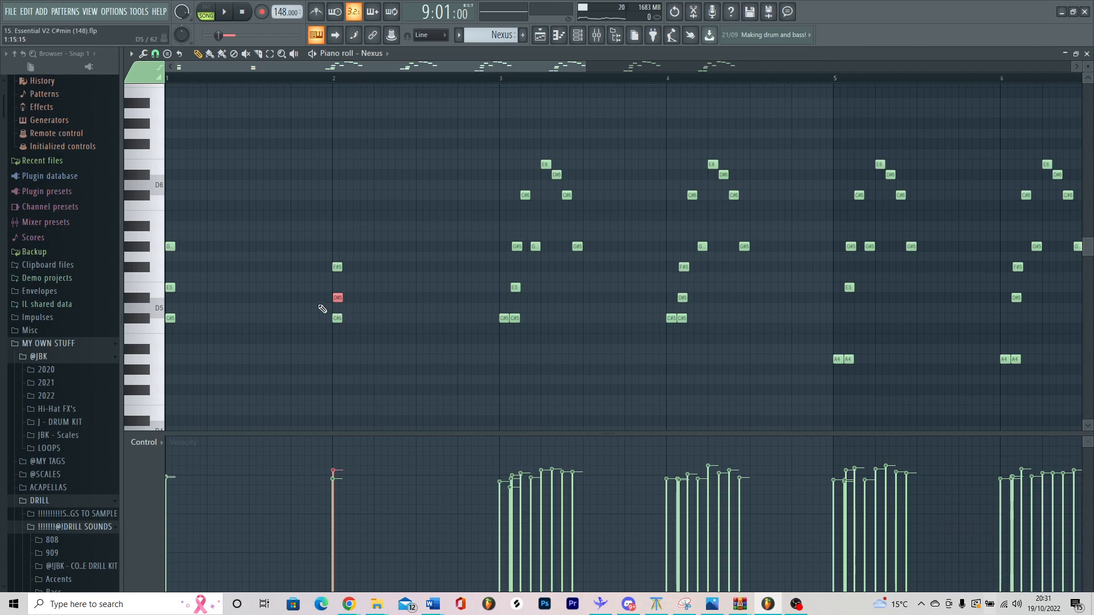
pyautogui.press('space')
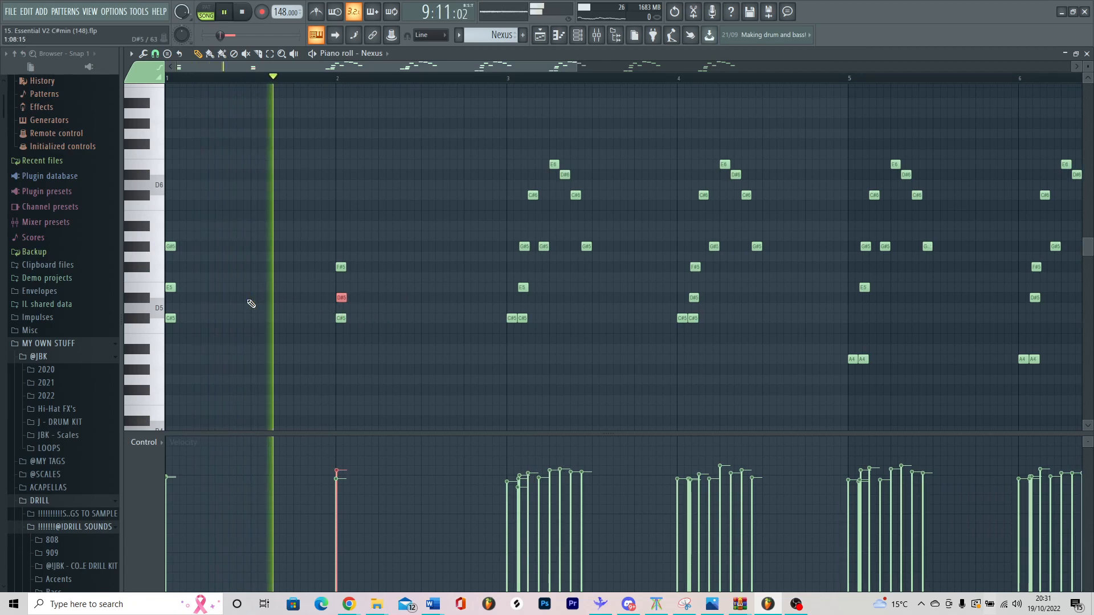
pyautogui.press('space')
# Step: Delete the melody notes in bars 3 to 8 and repeat the two chords through bar 8
pyautogui.scroll(-5, 429, 310)
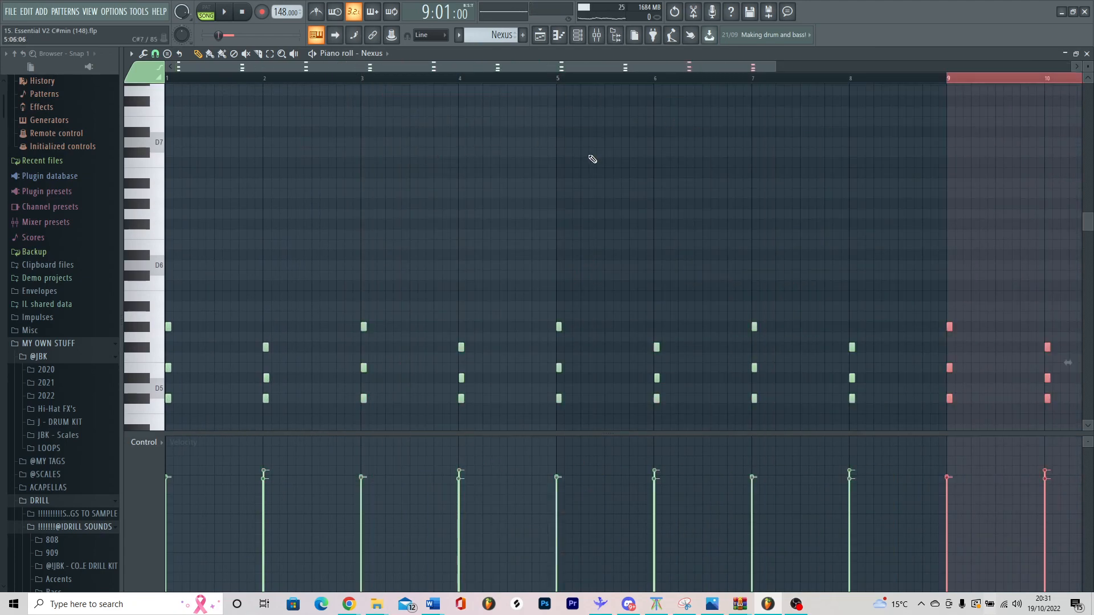
pyautogui.press('Delete')
pyautogui.scroll(-3, 676, 227)
# Step: Lower the C#5 root notes in bars 5 to 8 to A4, play the progression, and undo the chord edits
pyautogui.moveTo(951, 337); pyautogui.dragTo(525, 349)
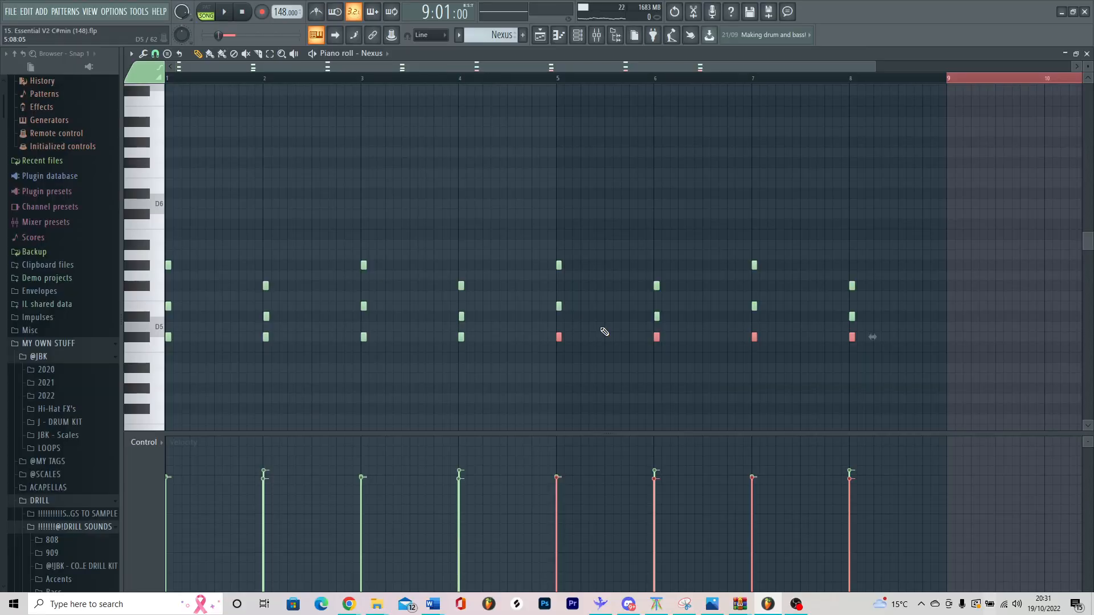
pyautogui.press('Down')
pyautogui.press('Down')
pyautogui.press('Down')
pyautogui.press('Down')
pyautogui.press('space')
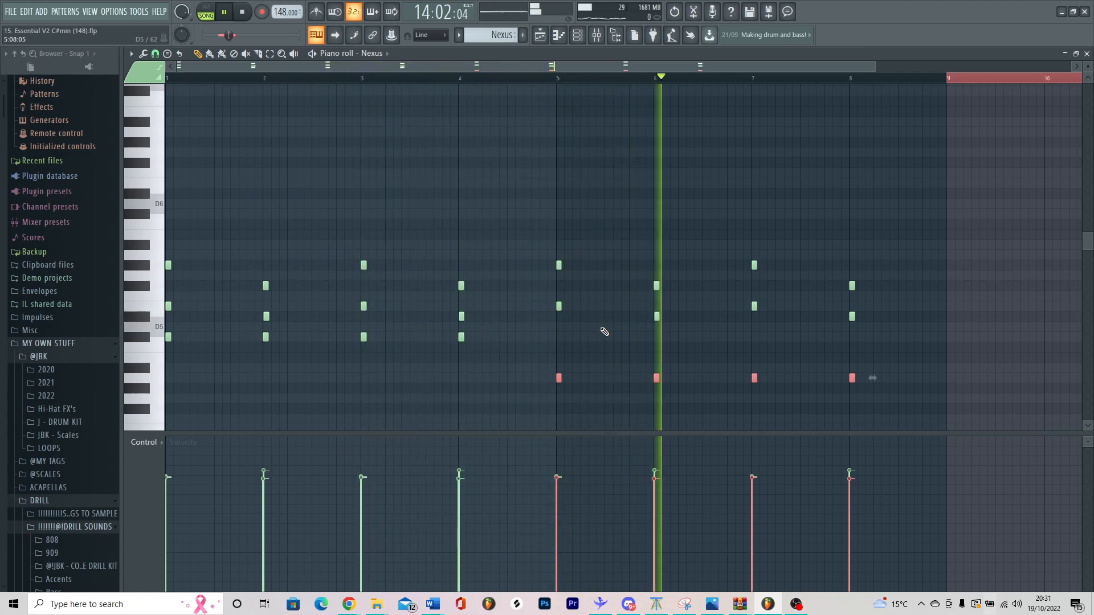
pyautogui.press('space')
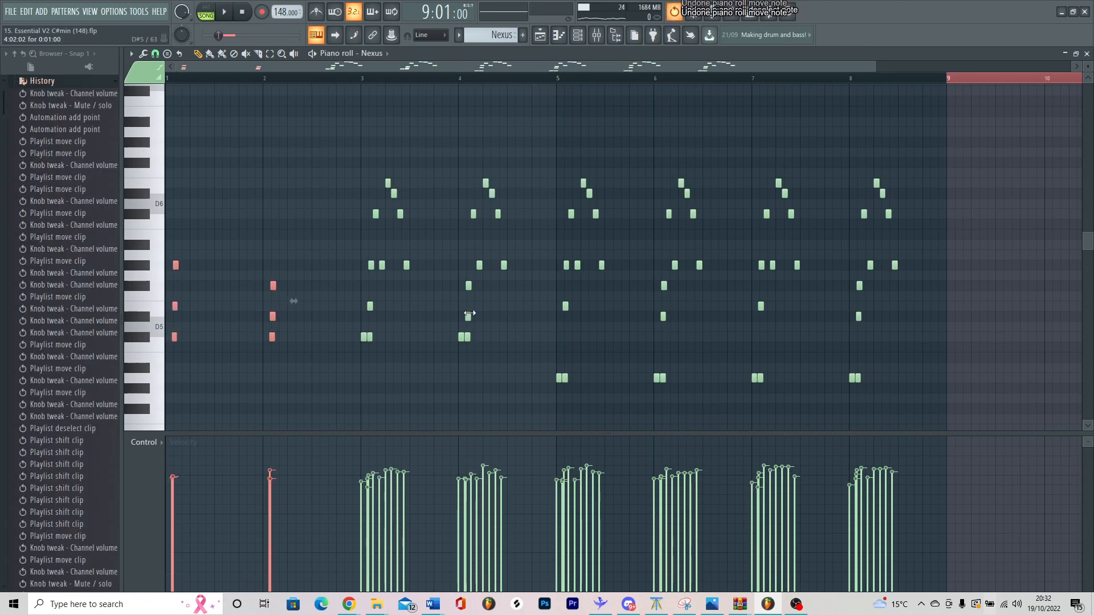
pyautogui.hotkey('ctrl', 'alt', 'z')
# Step: Strip bar 1 down to its aligned C#5, E5 and G#5 chord plus the first C#6 note
pyautogui.rightClick(169, 339)
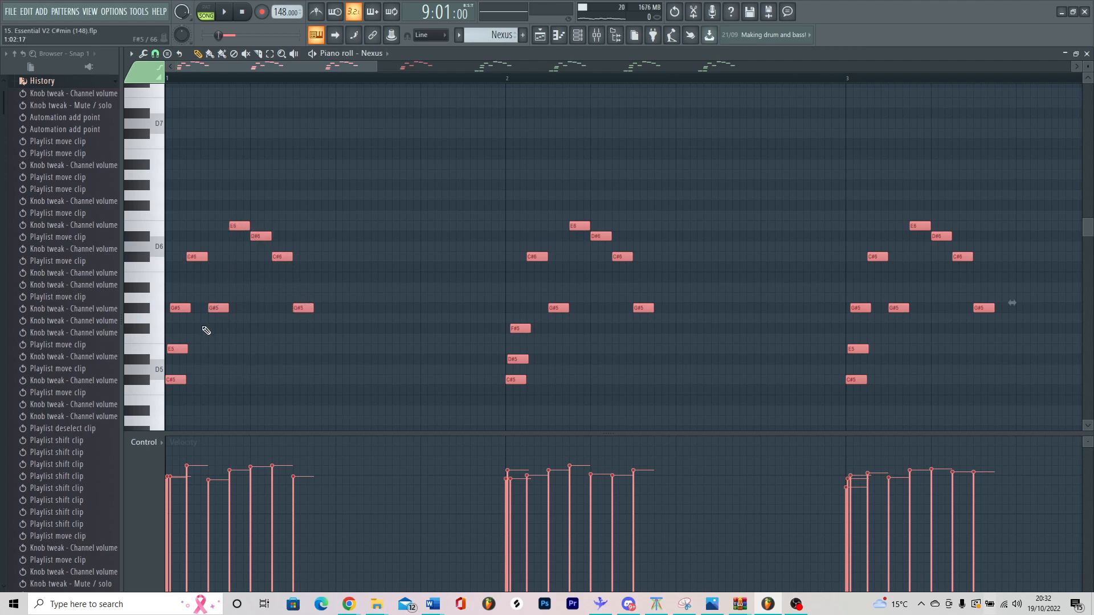
pyautogui.rightClick(303, 308)
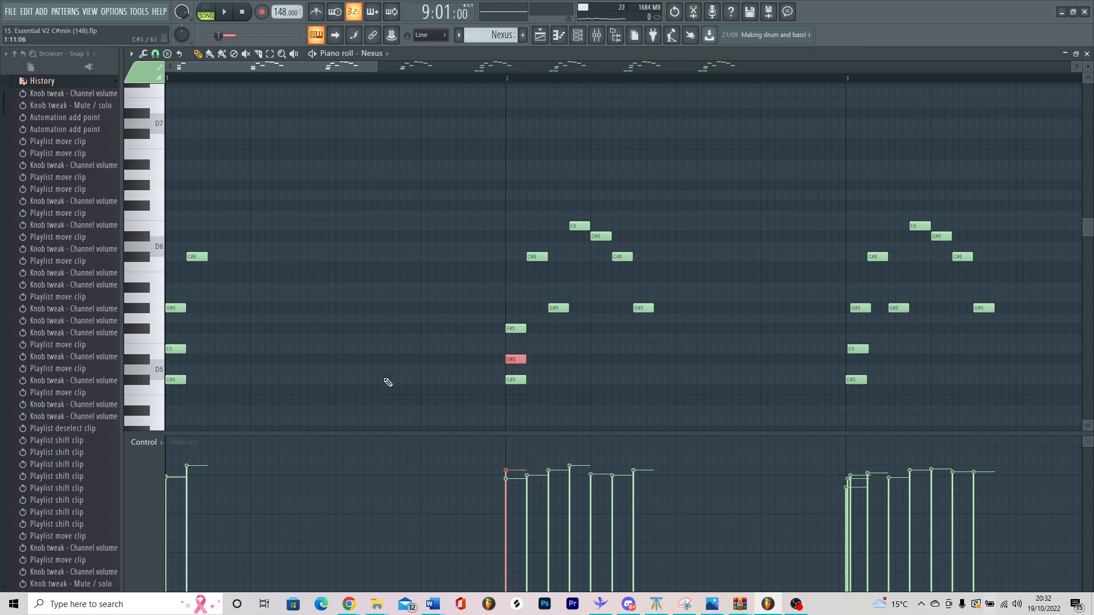
pyautogui.press('space')
# Step: Check the piano roll's snap options and play the arpeggiated melody
pyautogui.click(155, 54)
pyautogui.click(419, 62)
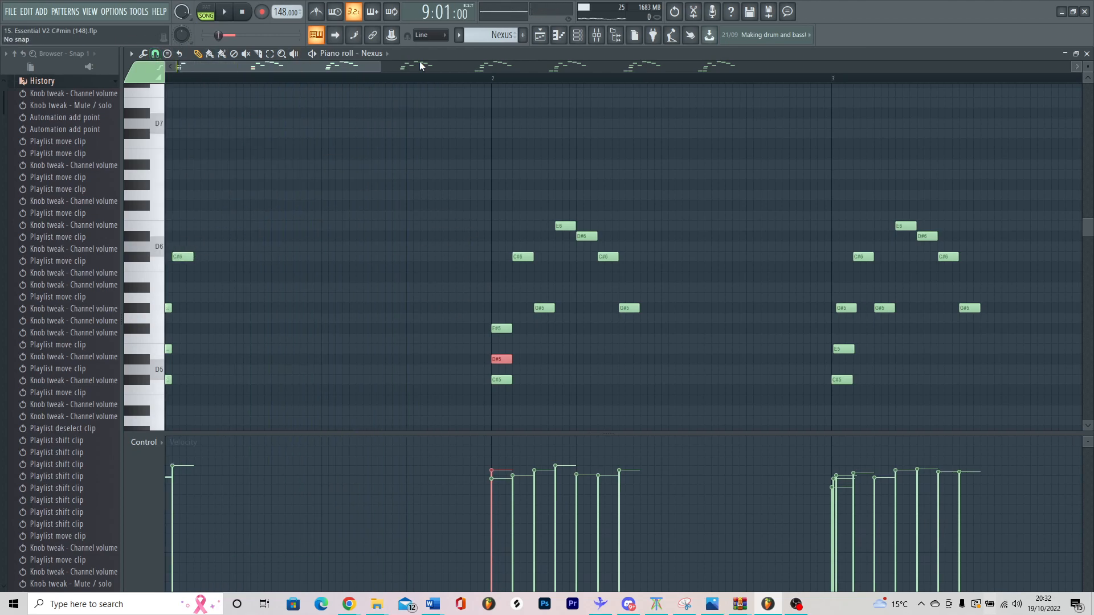
pyautogui.scroll(-2, 165, 245)
pyautogui.scroll(2, 166, 245)
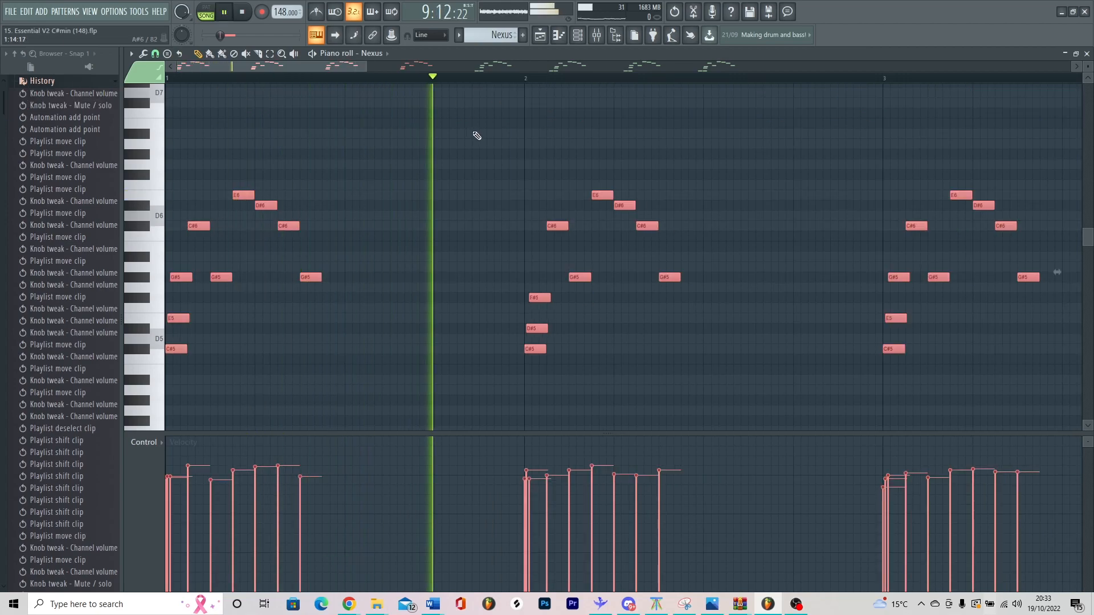
pyautogui.press('space')
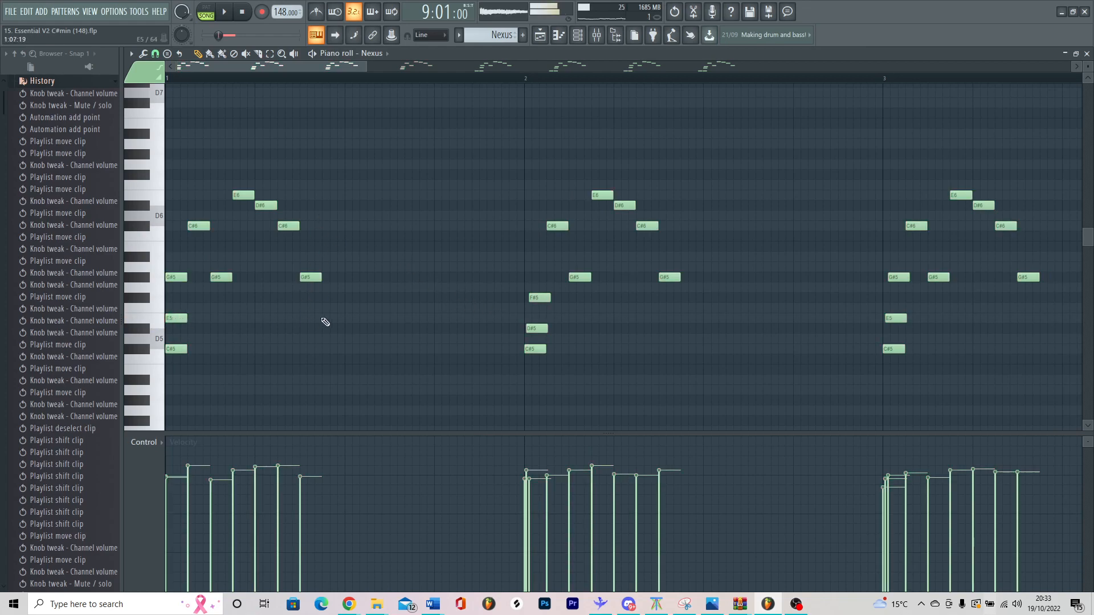
# Step: Reduce bar 1 to its aligned C#5, E5 and G#5 chord and try the strum effect on it
pyautogui.moveTo(328, 323); pyautogui.dragTo(193, 190)
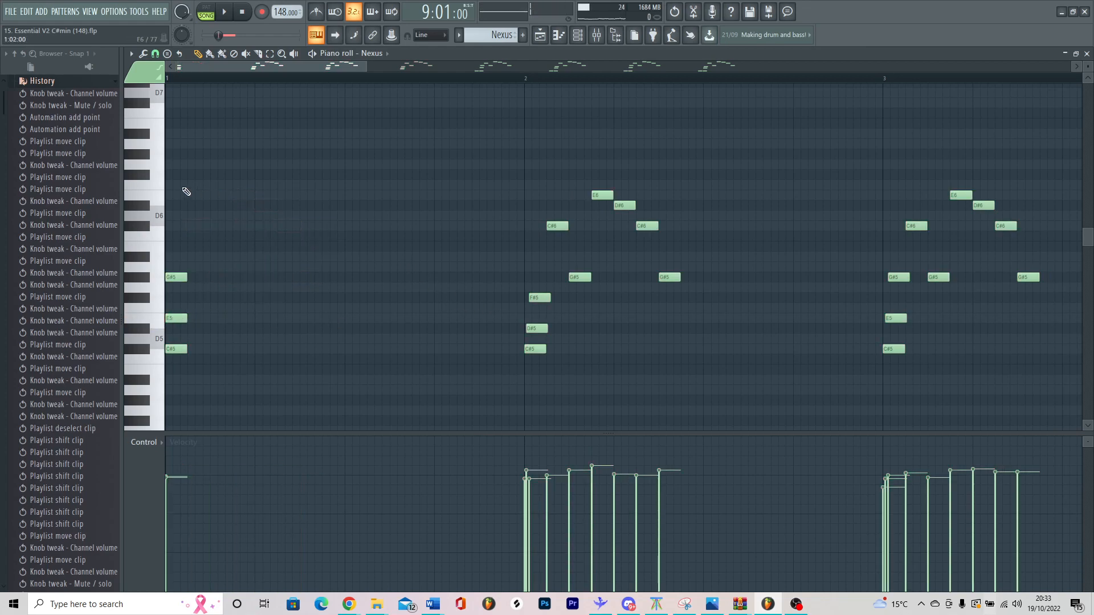
pyautogui.click(73, 240)
pyautogui.moveTo(228, 392); pyautogui.dragTo(165, 211)
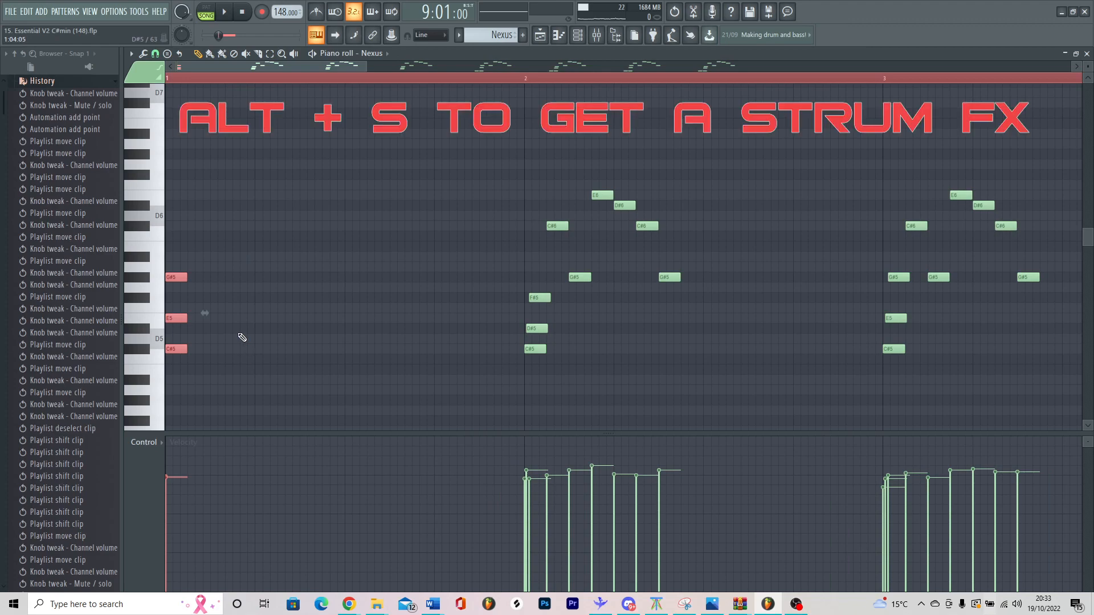
pyautogui.hotkey('alt', 's')
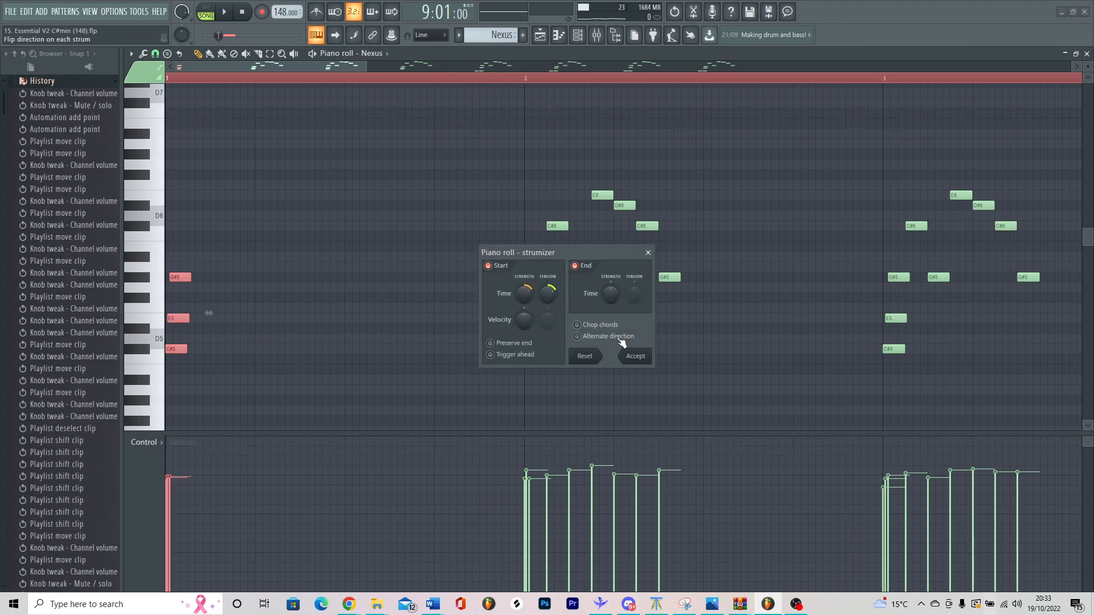
pyautogui.press('Escape')
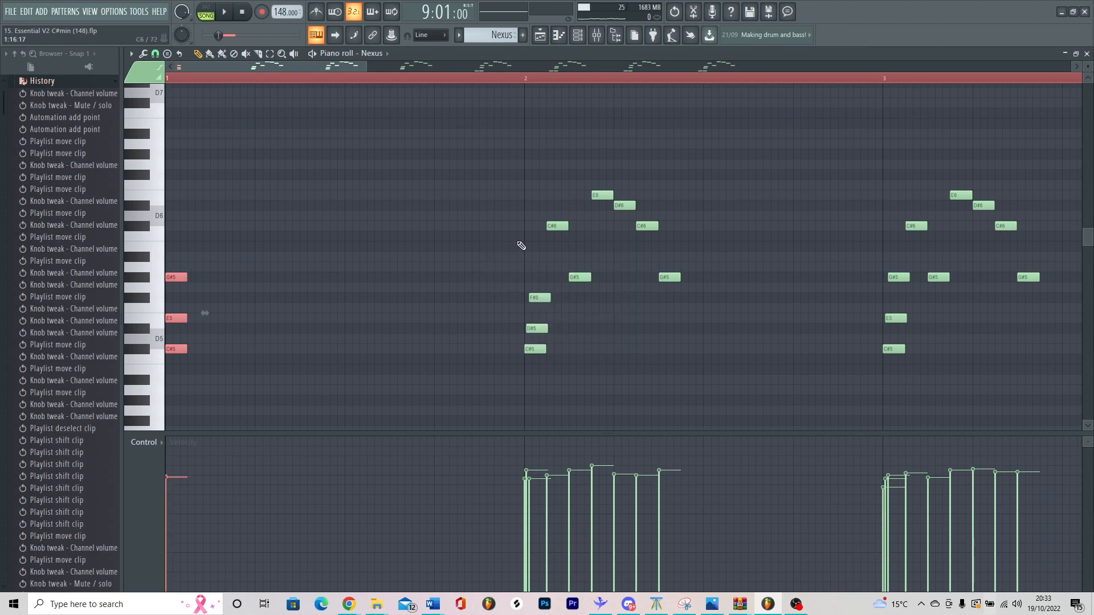
# Step: Undo the piano roll edits until the original melody notes and leading C#5 notes are restored
pyautogui.hotkey('ctrl', 'a')
pyautogui.hotkey('ctrl', 'z')
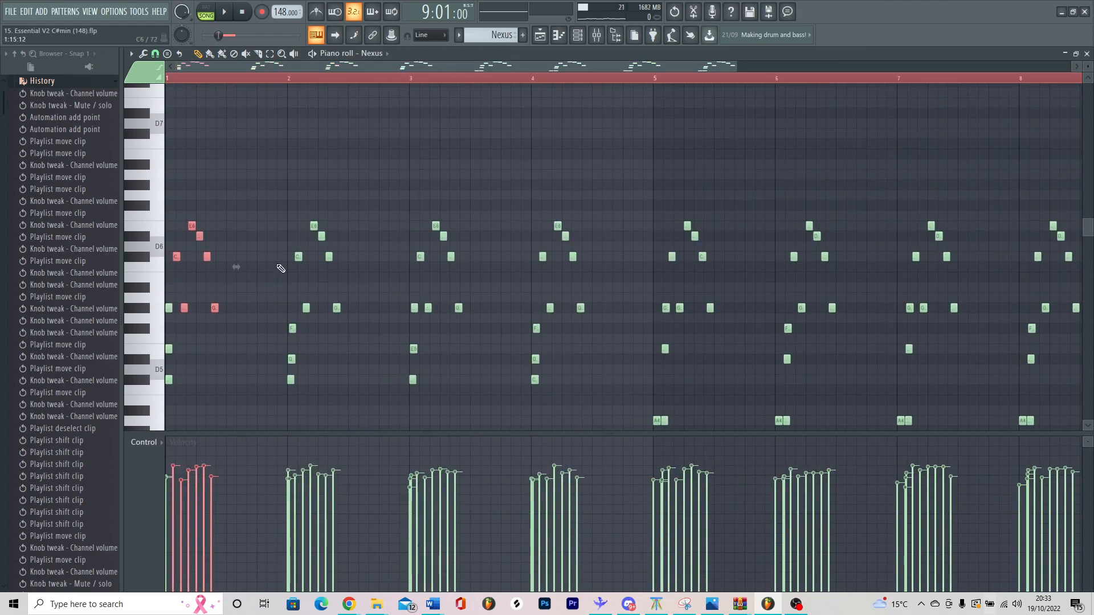
pyautogui.scroll(2, 278, 266)
pyautogui.scroll(-3, 239, 241)
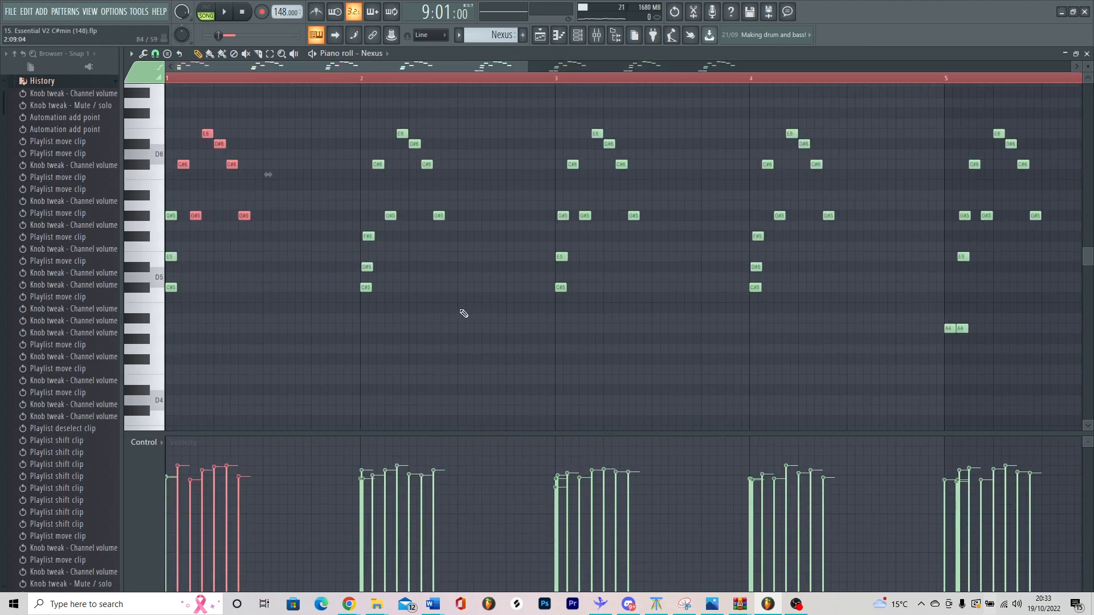
pyautogui.scroll(2, 276, 306)
pyautogui.hotkey('ctrl', 'z')
pyautogui.hotkey('ctrl', 'z')
pyautogui.hotkey('ctrl', 'z')
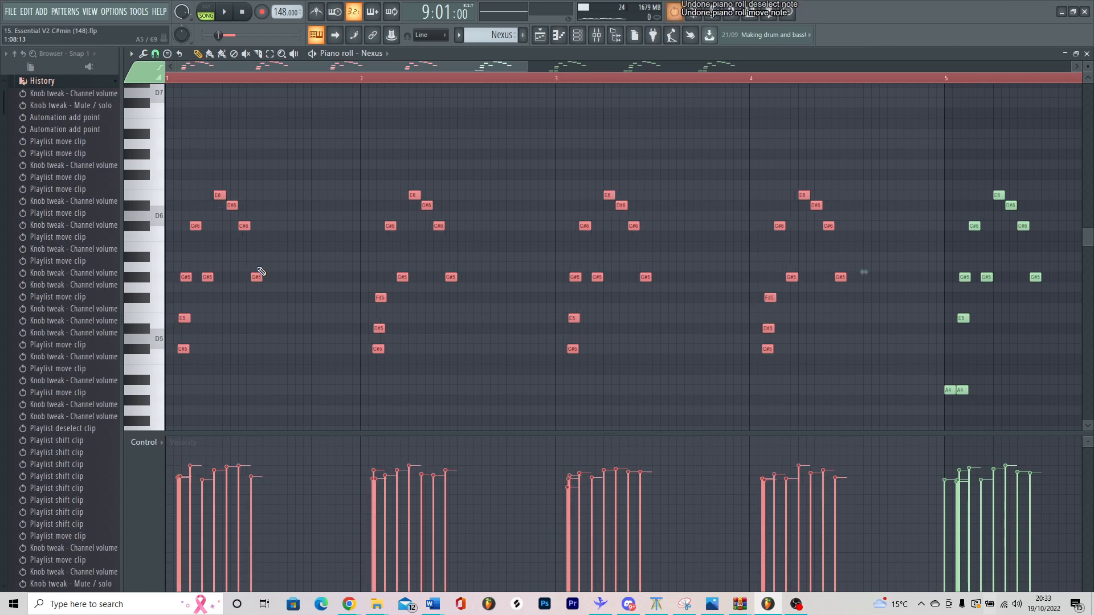
pyautogui.hotkey('ctrl', 'z')
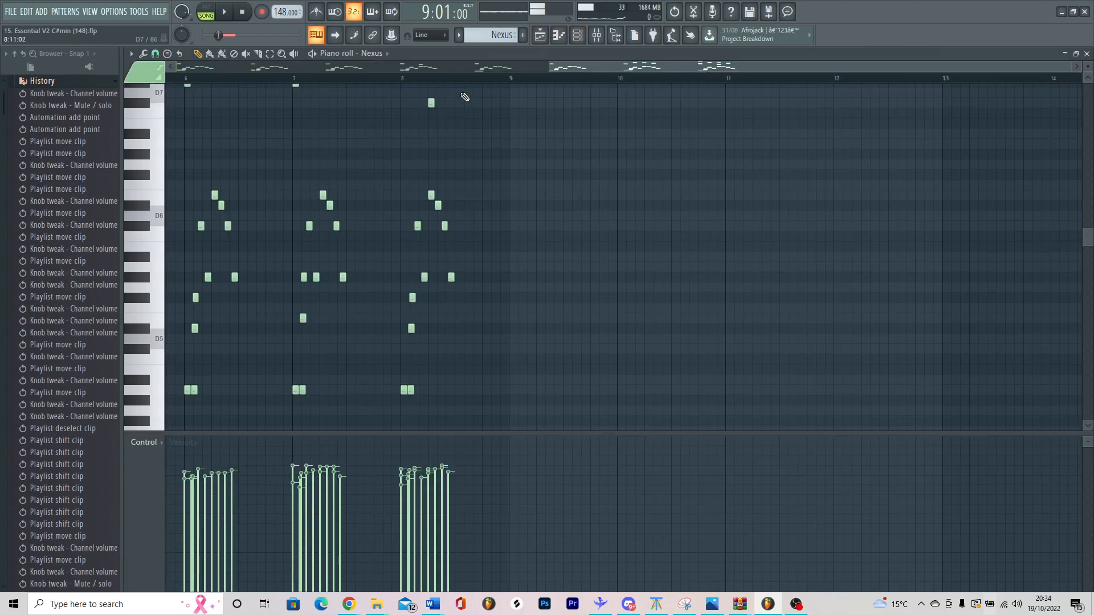
# Step: Play the full melody and examine the counter-melody notes around the seventh octave
pyautogui.scroll(-3, 324, 182)
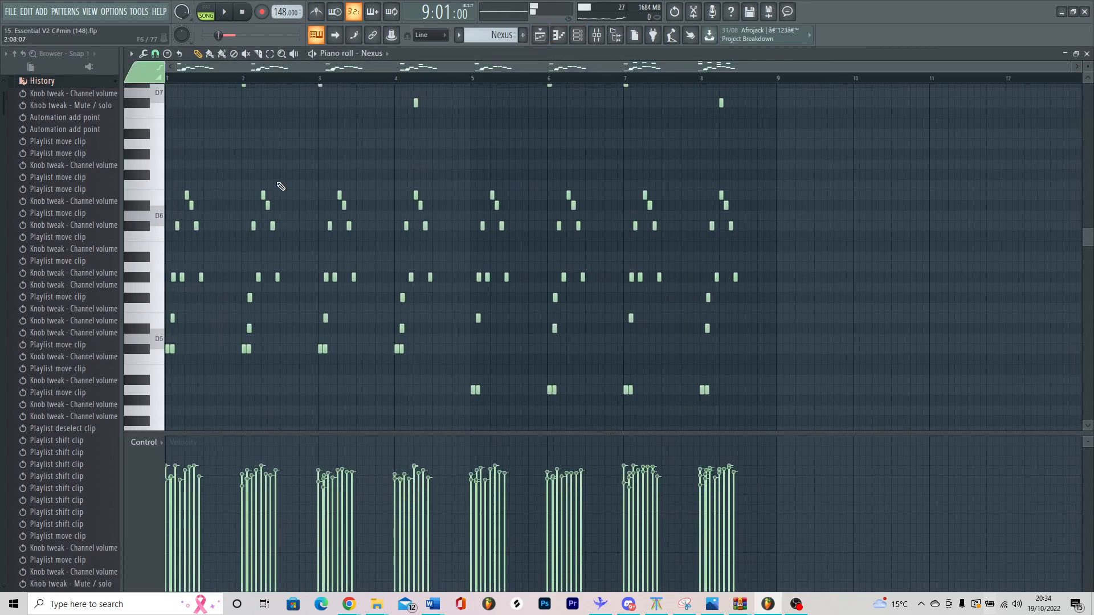
pyautogui.press('space')
pyautogui.scroll(4, 318, 228)
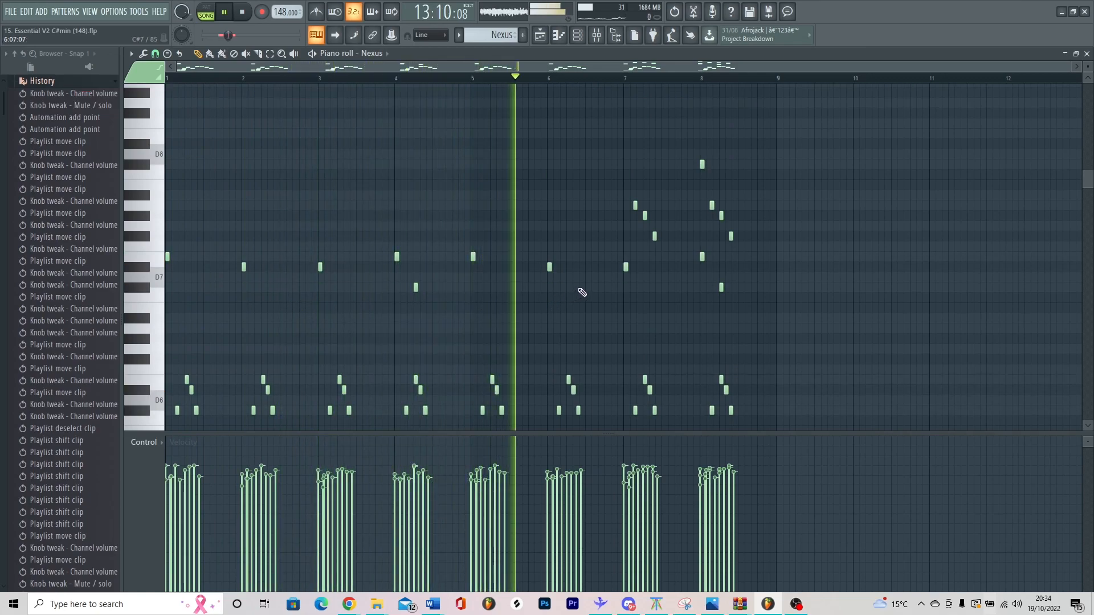
pyautogui.press('space')
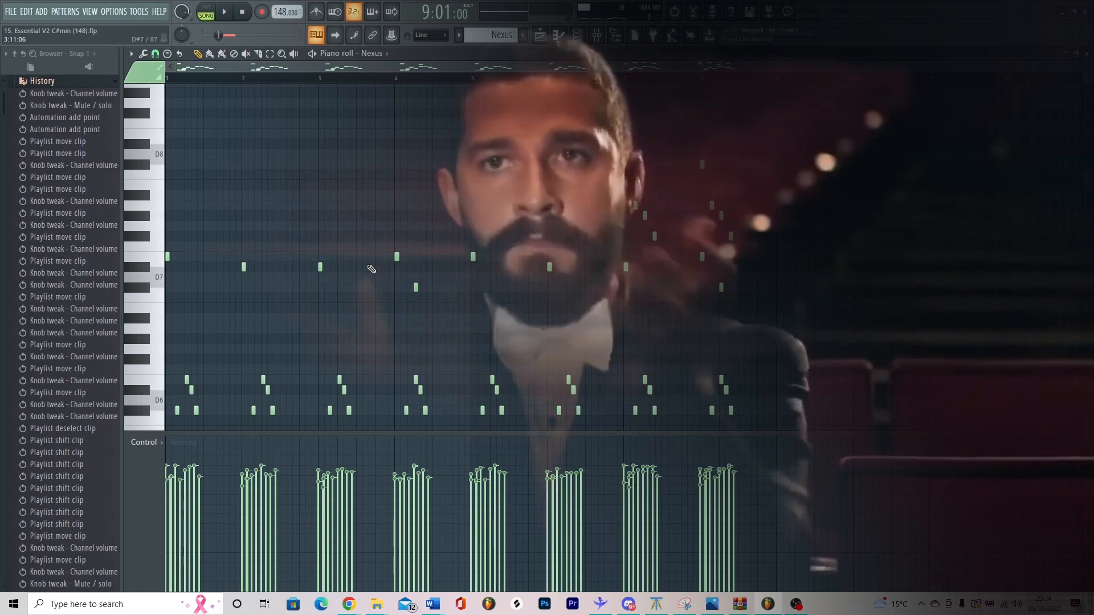
pyautogui.press('space')
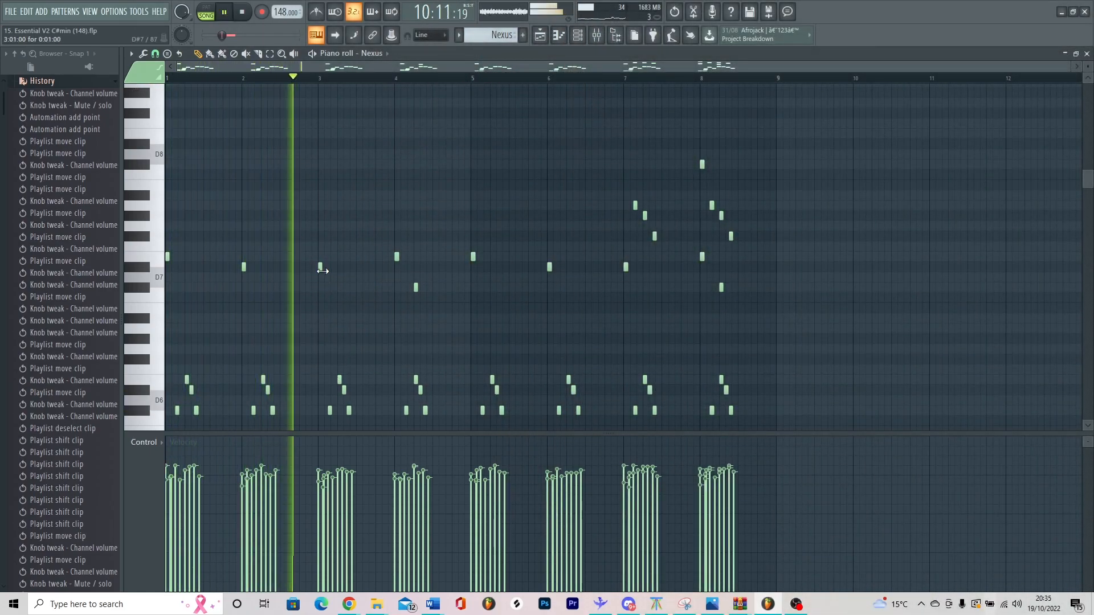
# Step: Try deleting the D#7 counter-melody note at the start of bar 3, and undo the deletion
pyautogui.rightClick(320, 268)
pyautogui.press('space')
pyautogui.hotkey('ctrl', 'z')
pyautogui.scroll(-5, 240, 261)
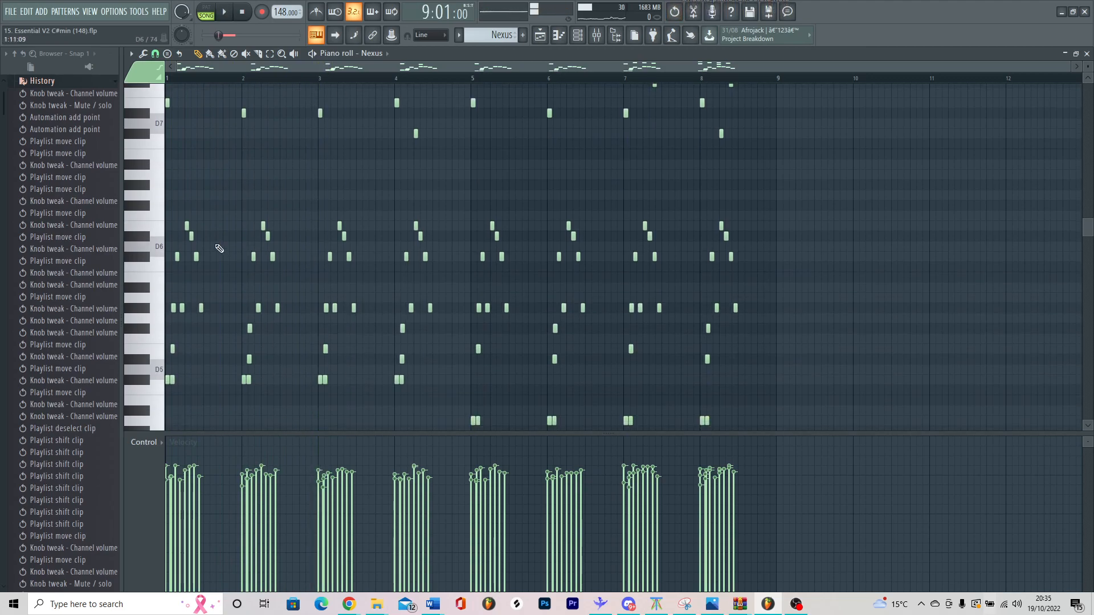
# Step: Set the piano roll's scale highlighting to use C# as the root note
pyautogui.scroll(4, 165, 321)
pyautogui.click(132, 53)
pyautogui.moveTo(184, 118)
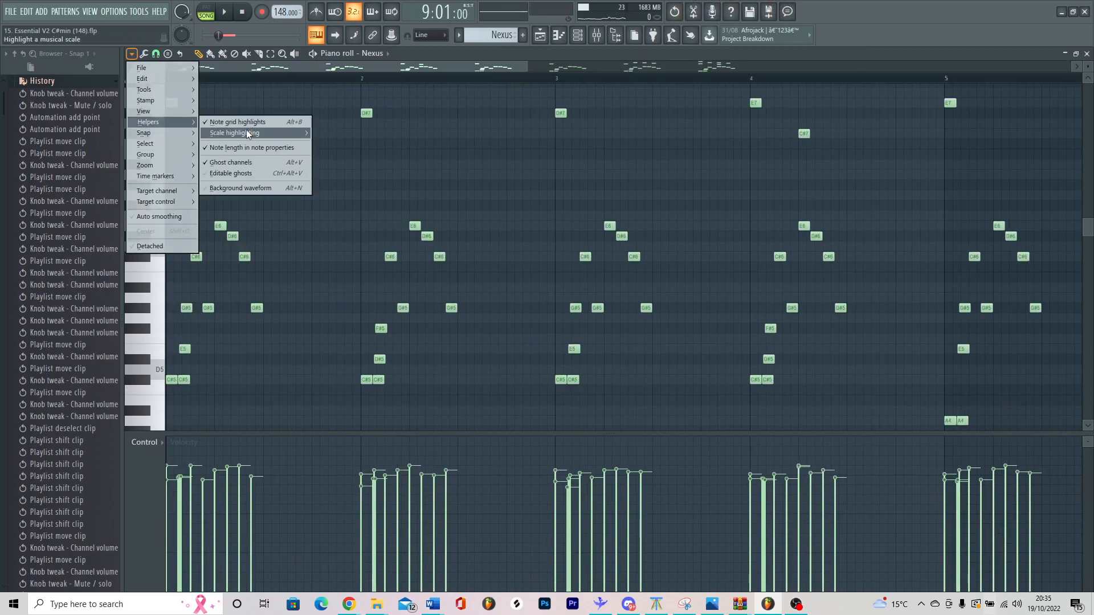
pyautogui.moveTo(251, 131)
pyautogui.click(335, 153)
# Step: Play the melody with the scale highlighting and compare the high counter-melody notes across the bars
pyautogui.scroll(-3, 349, 171)
pyautogui.scroll(3, 345, 188)
pyautogui.press('space')
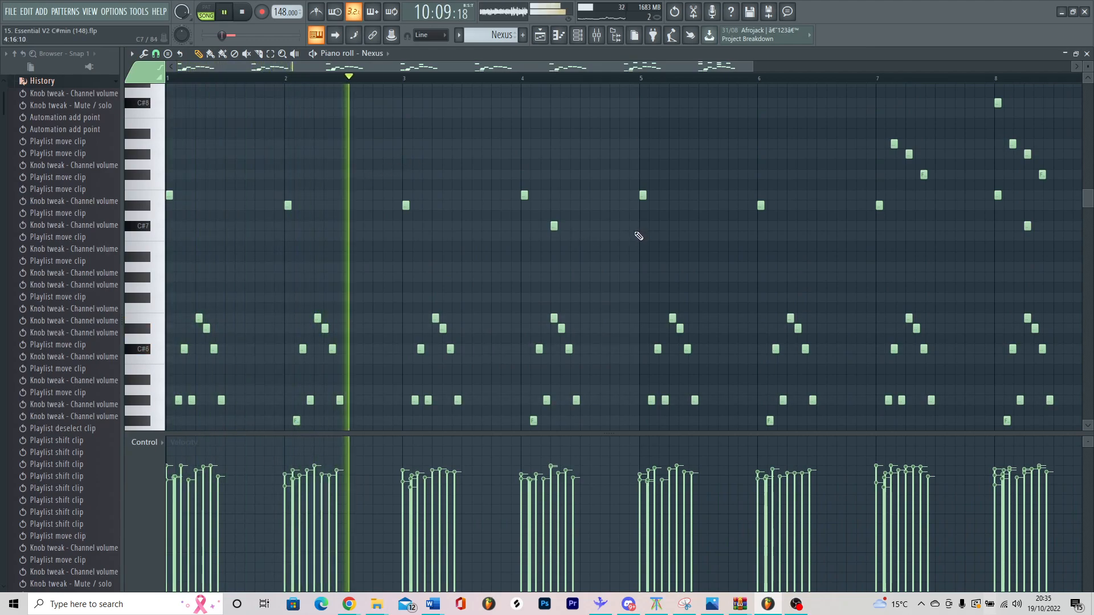
pyautogui.scroll(-2, 592, 228)
pyautogui.scroll(4, 469, 228)
pyautogui.press('space')
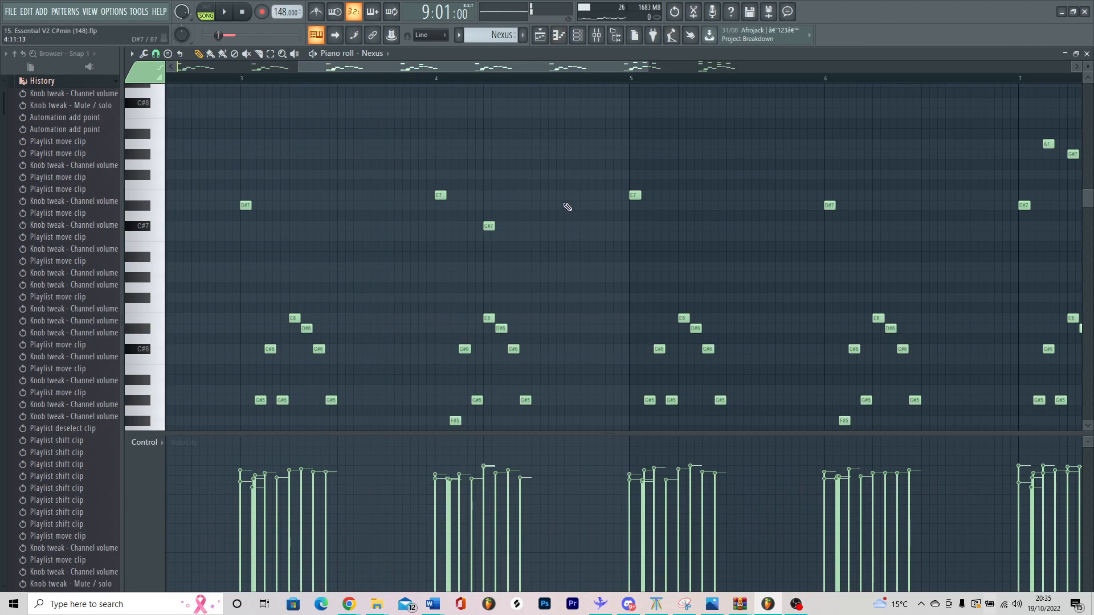
pyautogui.scroll(-3, 543, 149)
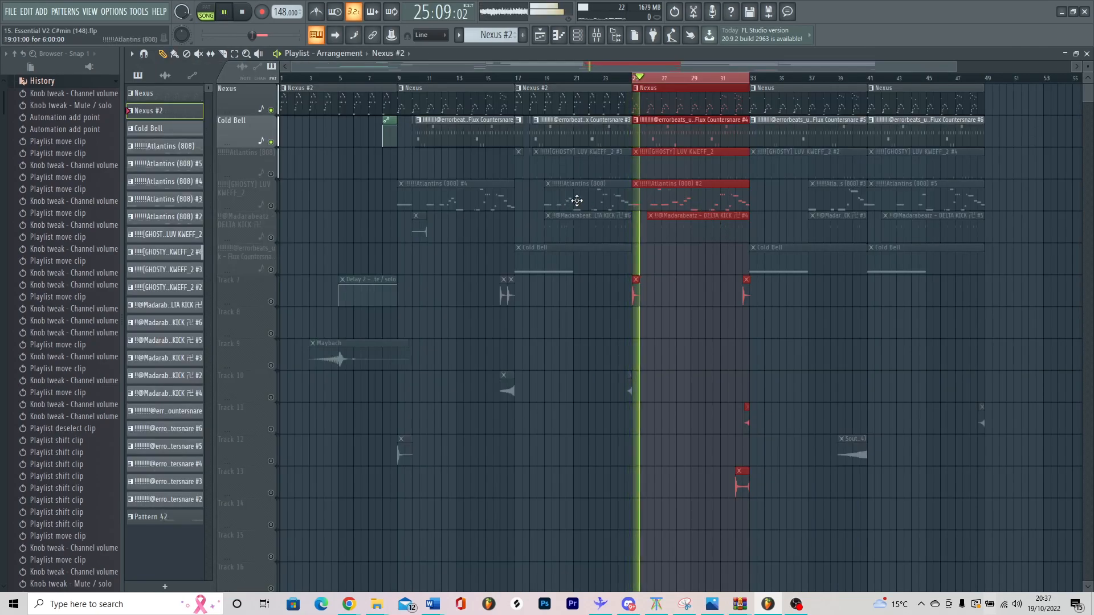
# Step: Open the Flux Countersnare #4 pattern at bar 25 of the playlist and bring its notes into view
pyautogui.doubleClick(685, 139)
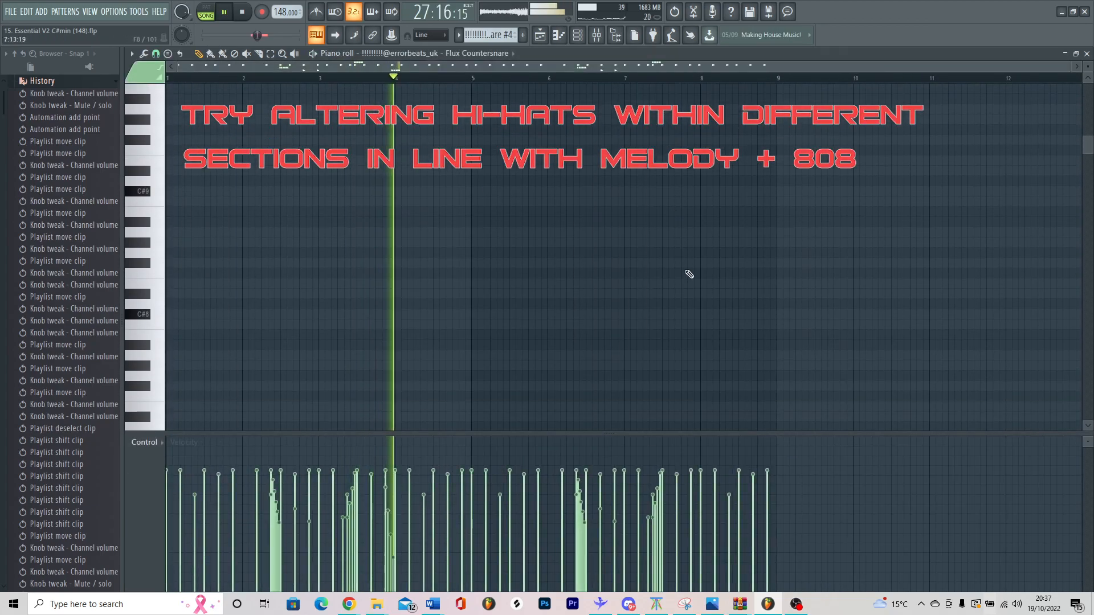
pyautogui.moveTo(1086, 203); pyautogui.dragTo(1087, 244)
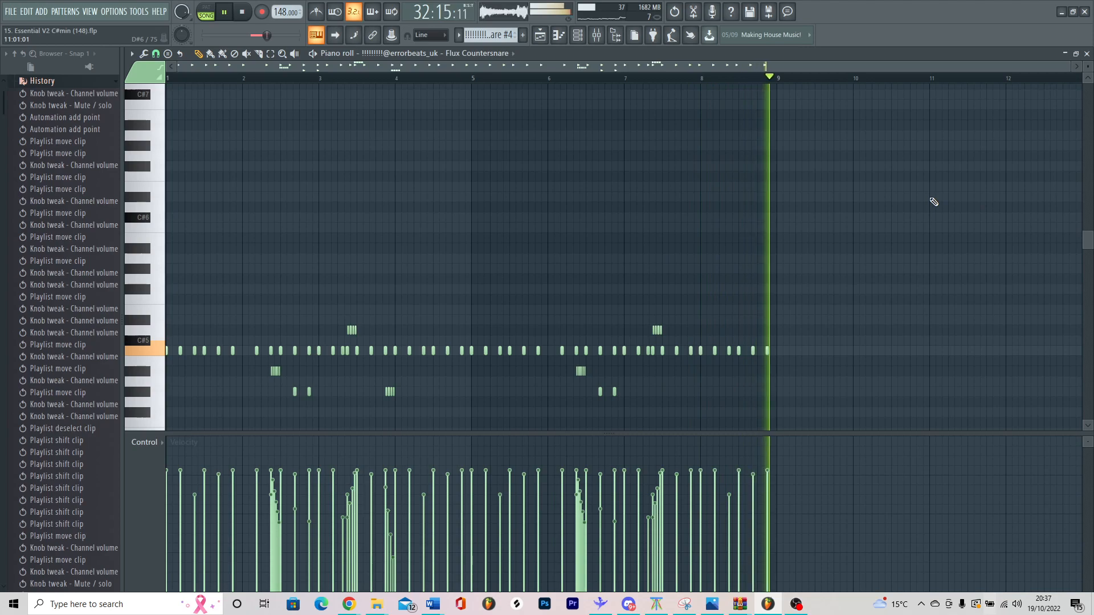
# Step: Select all C5 notes in the Flux Countersnare #4 pattern, inspect the pitched rolls, and return to the playlist
pyautogui.keyDown('ctrl'); pyautogui.click(154, 350); pyautogui.keyUp('ctrl')
pyautogui.press('space')
pyautogui.scroll(2, 409, 314)
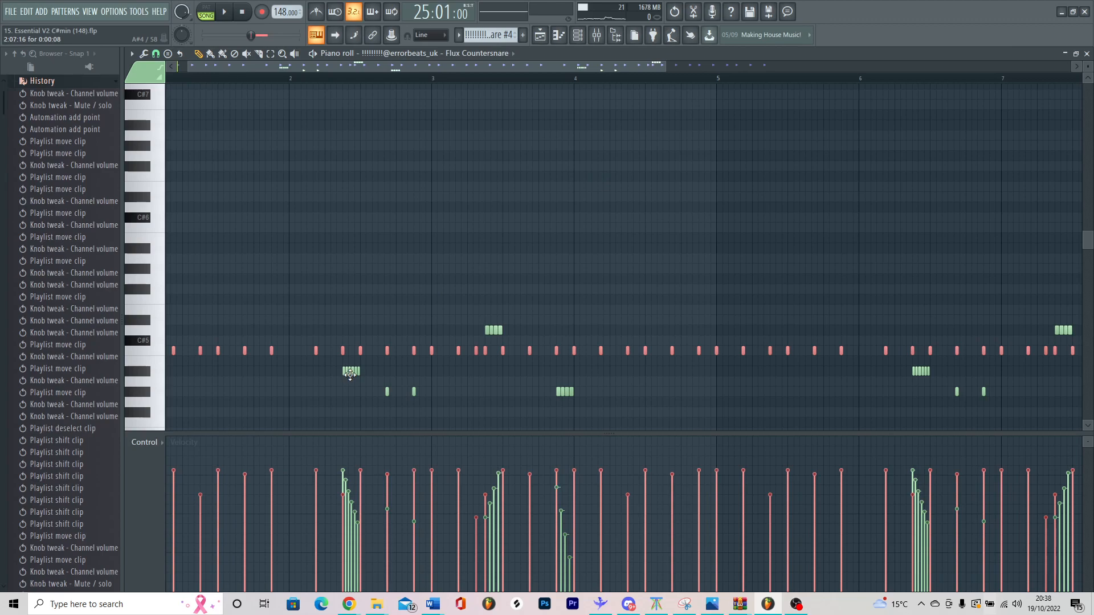
pyautogui.press('F5')
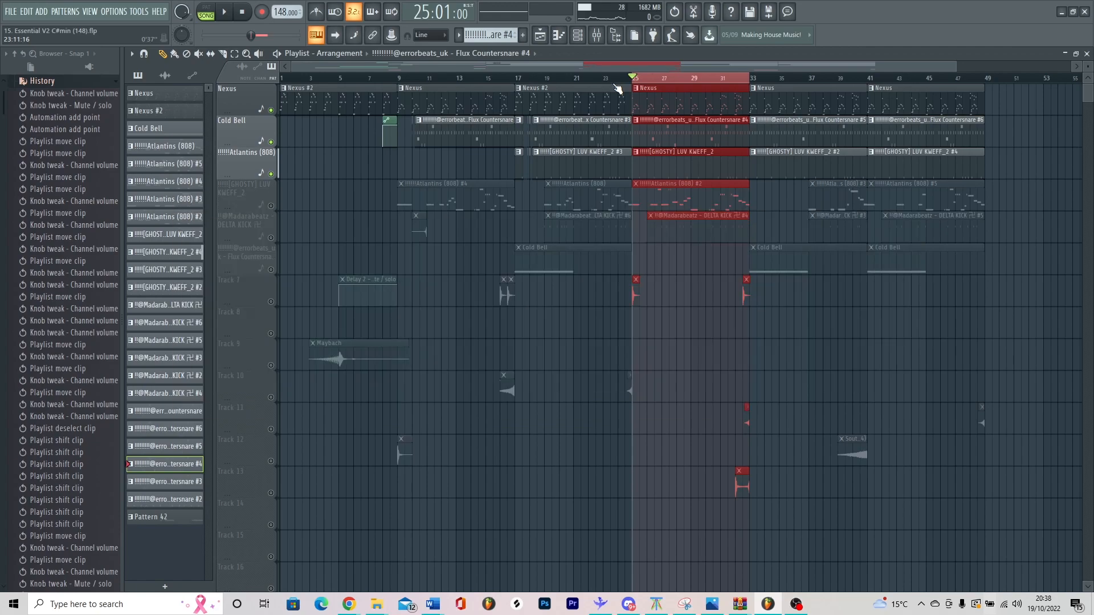
# Step: Play the selected section from bar 25 and examine its hi-hat, snare and counter-melody clips in the playlist
pyautogui.press('space')
pyautogui.press('space')
pyautogui.scroll(2, 659, 120)
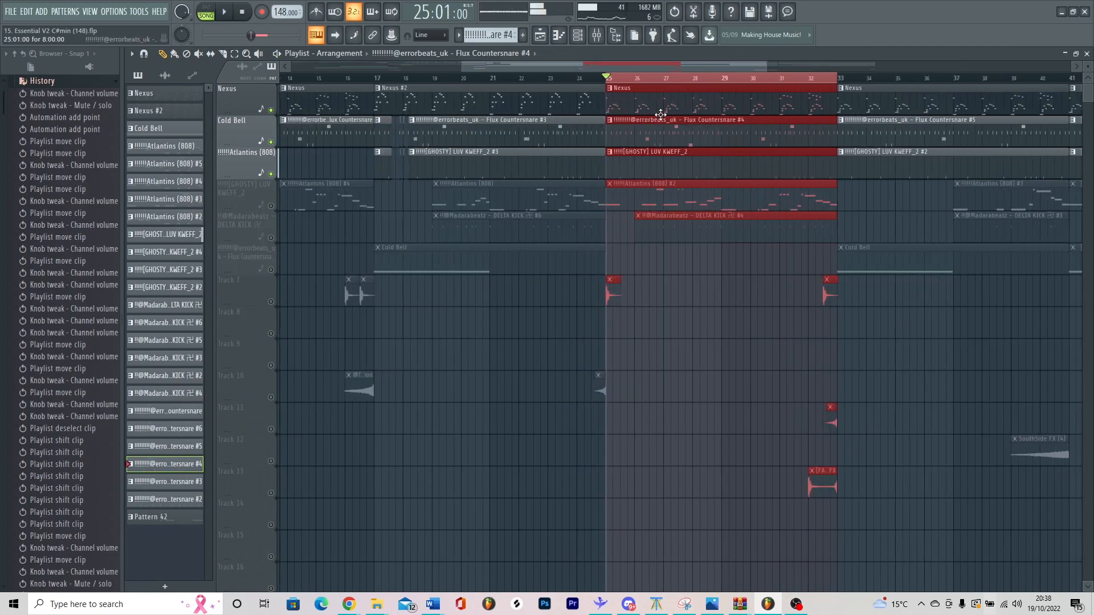
pyautogui.scroll(3, 655, 114)
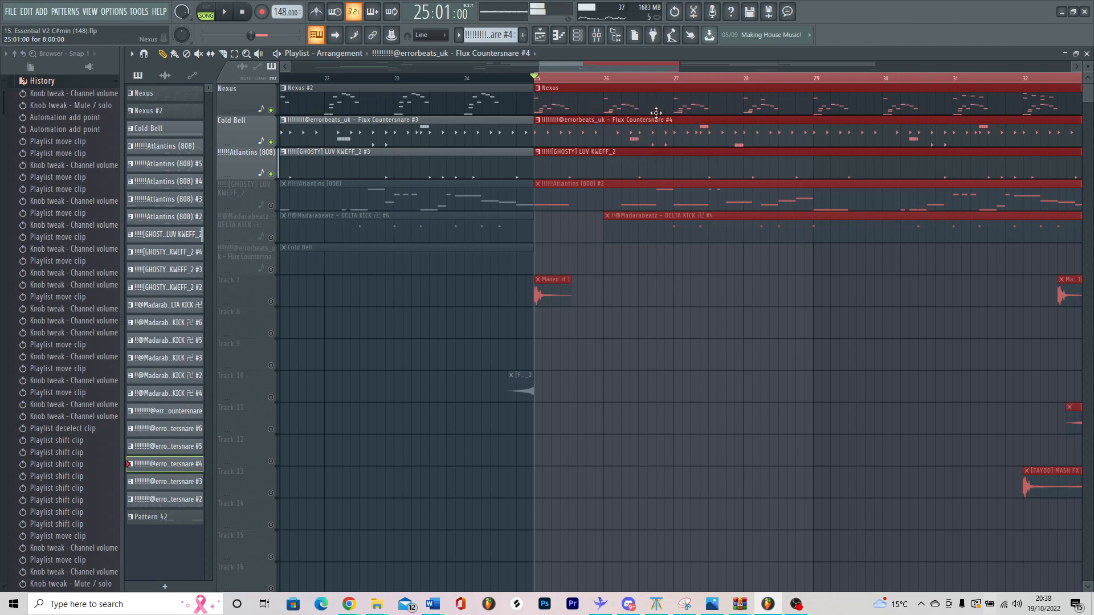
pyautogui.scroll(-3, 654, 110)
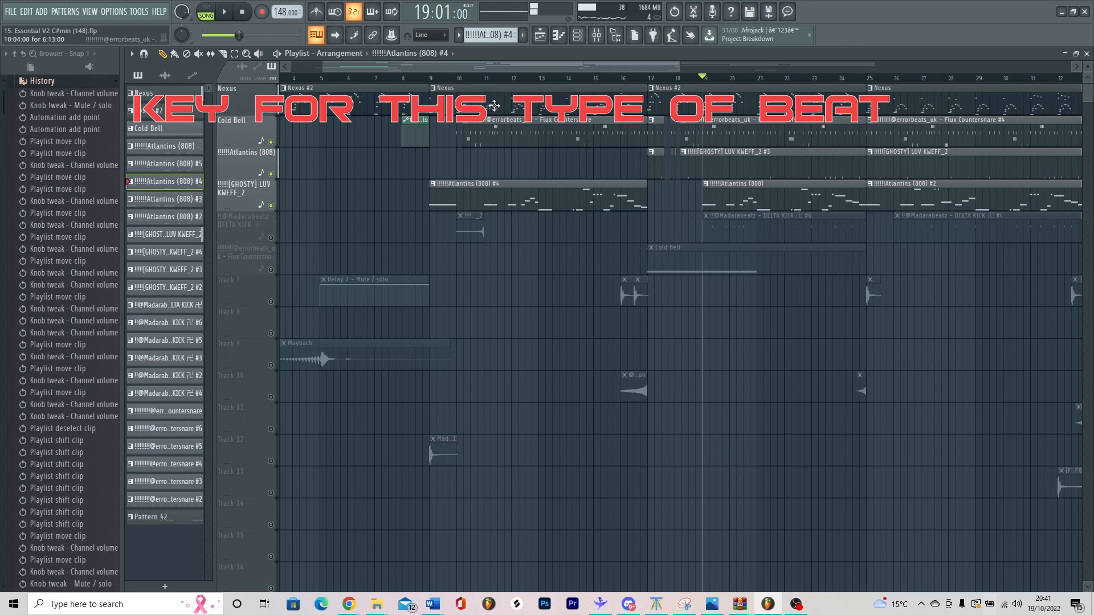
# Step: Set playback to bar 11, open the Atlantins (808) #4 pattern, and play it while examining its bass notes
pyautogui.click(489, 77)
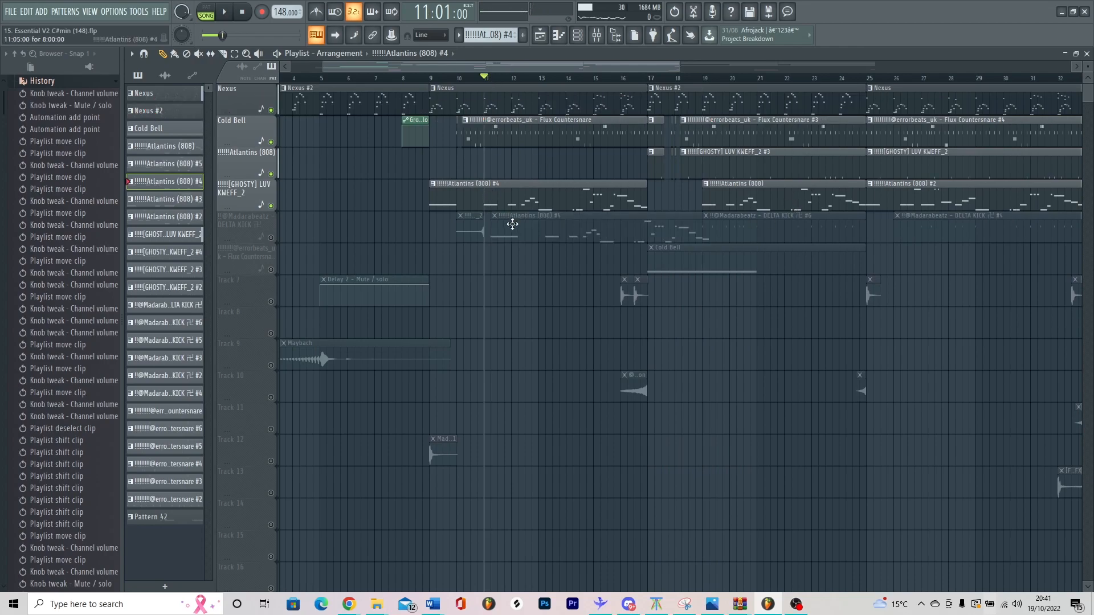
pyautogui.doubleClick(501, 202)
pyautogui.press('space')
pyautogui.press('space')
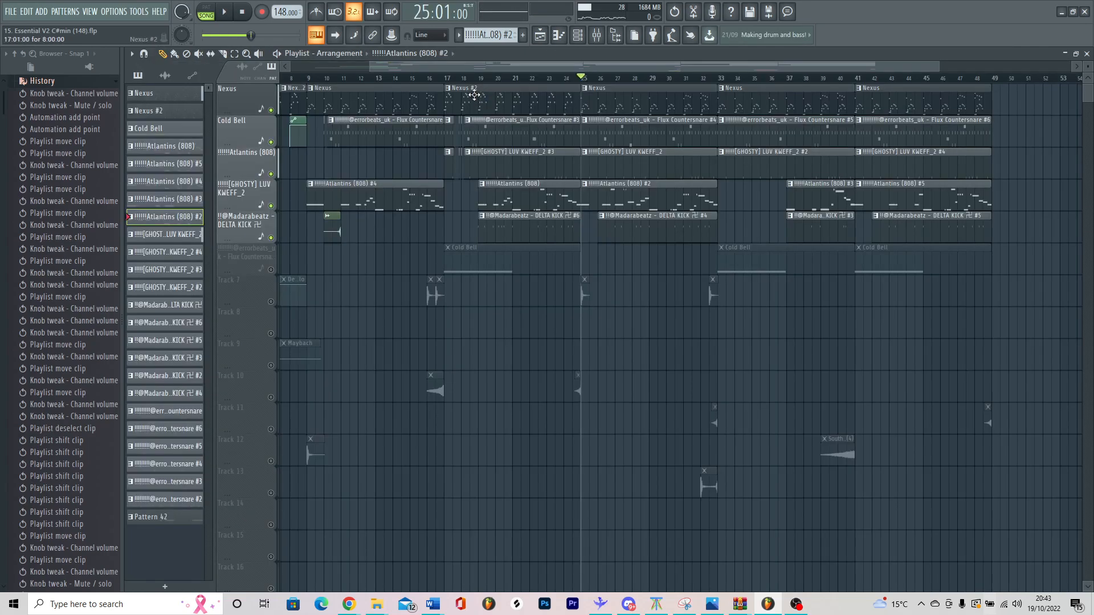
pyautogui.press('space')
pyautogui.press('space')
# Step: Open the Madarabeatz DELTA KICK #6 pattern and try placing A4 and C5 notes around bar 7
pyautogui.doubleClick(529, 232)
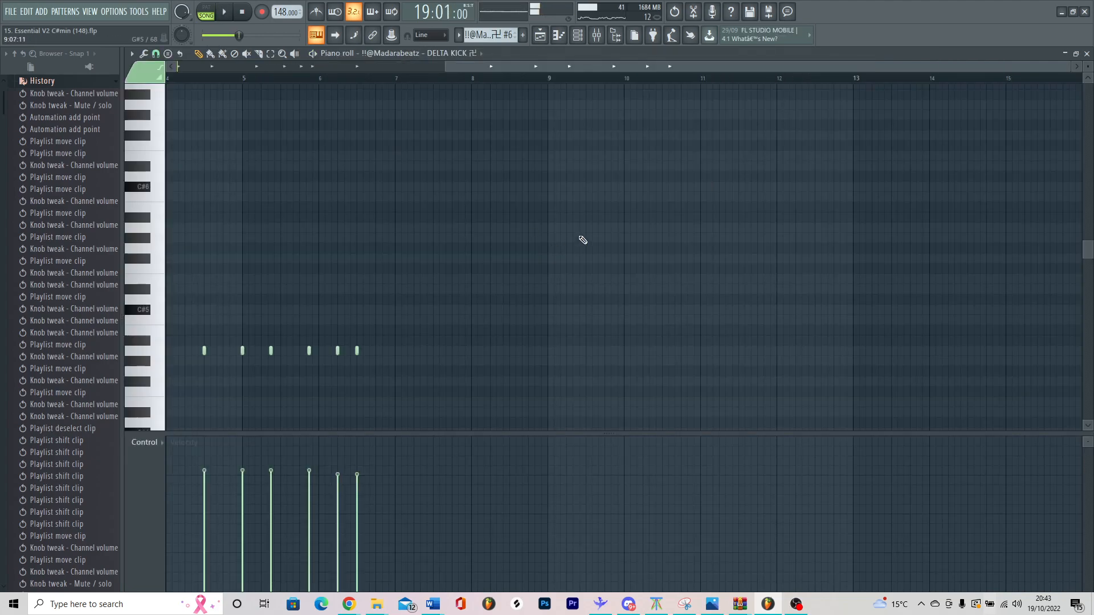
pyautogui.click(761, 351)
pyautogui.click(757, 320)
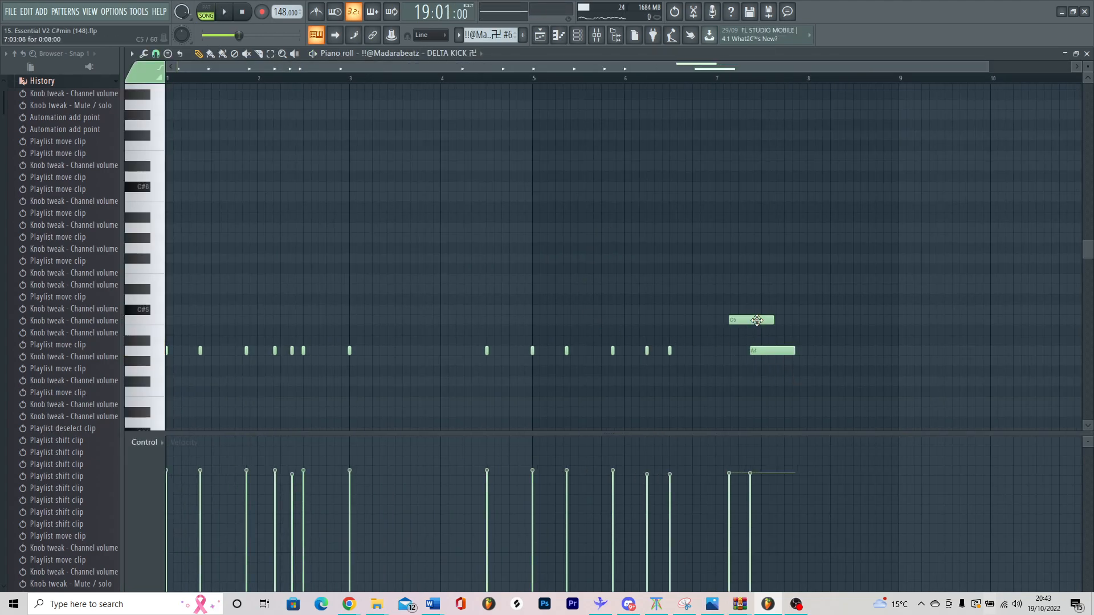
pyautogui.rightClick(757, 320)
pyautogui.rightClick(766, 351)
pyautogui.click(735, 319)
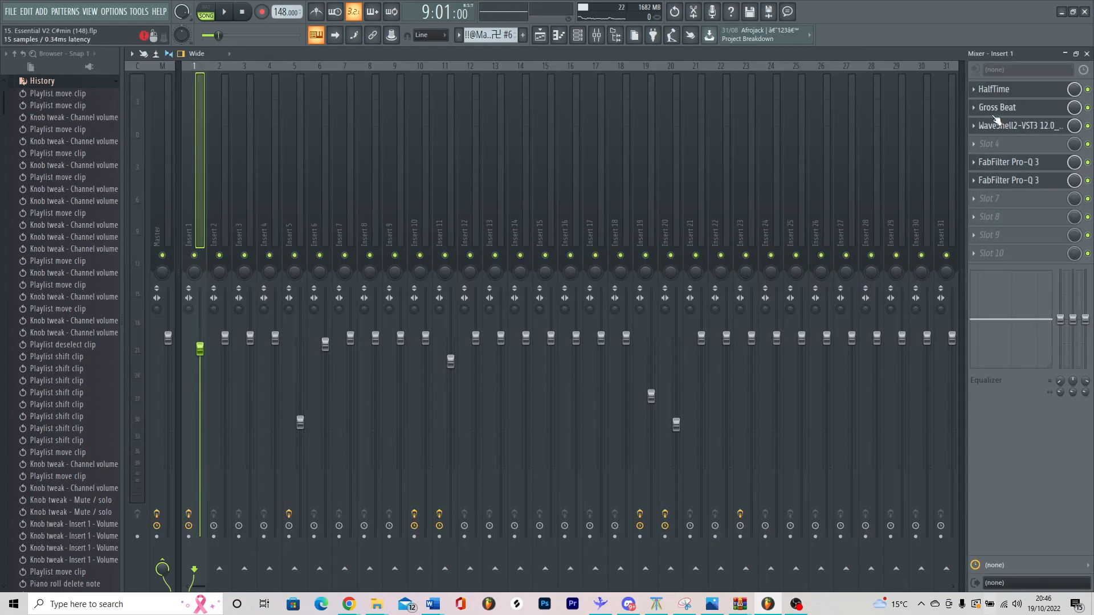
# Step: Examine the HalfTime settings and the Gross Beat Fade In volume envelope on mixer Insert 1
pyautogui.click(994, 89)
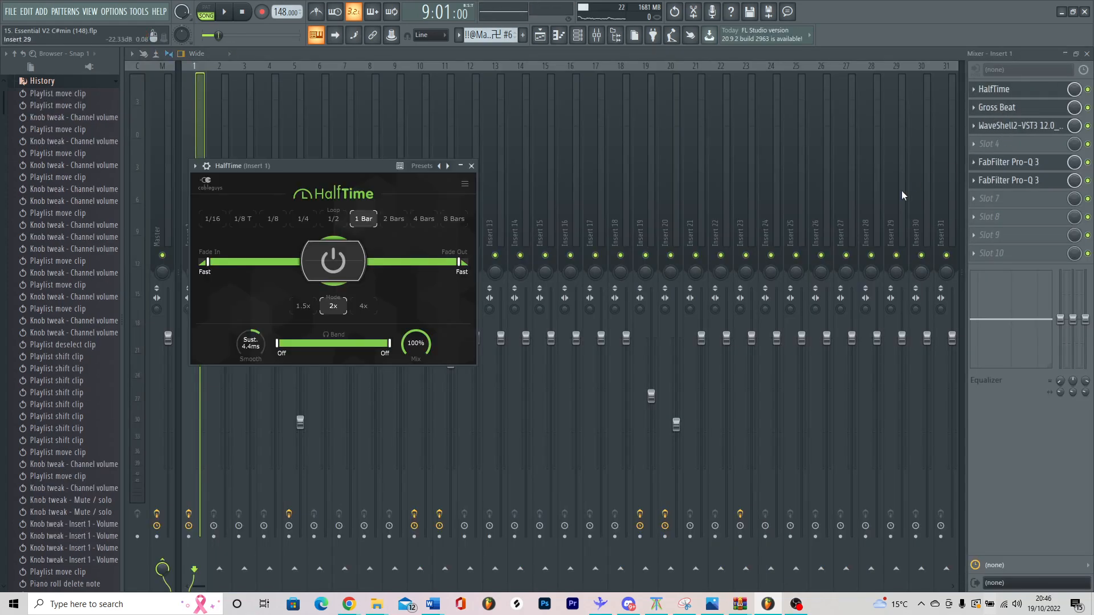
pyautogui.click(1005, 108)
pyautogui.moveTo(393, 356); pyautogui.dragTo(309, 612)
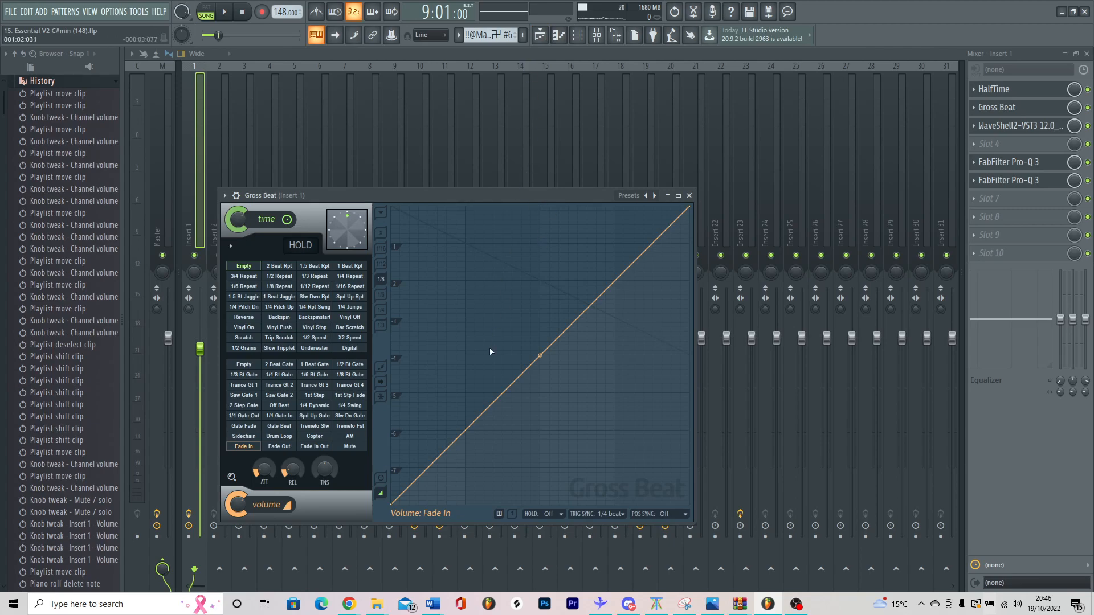
pyautogui.moveTo(391, 504); pyautogui.dragTo(378, 363)
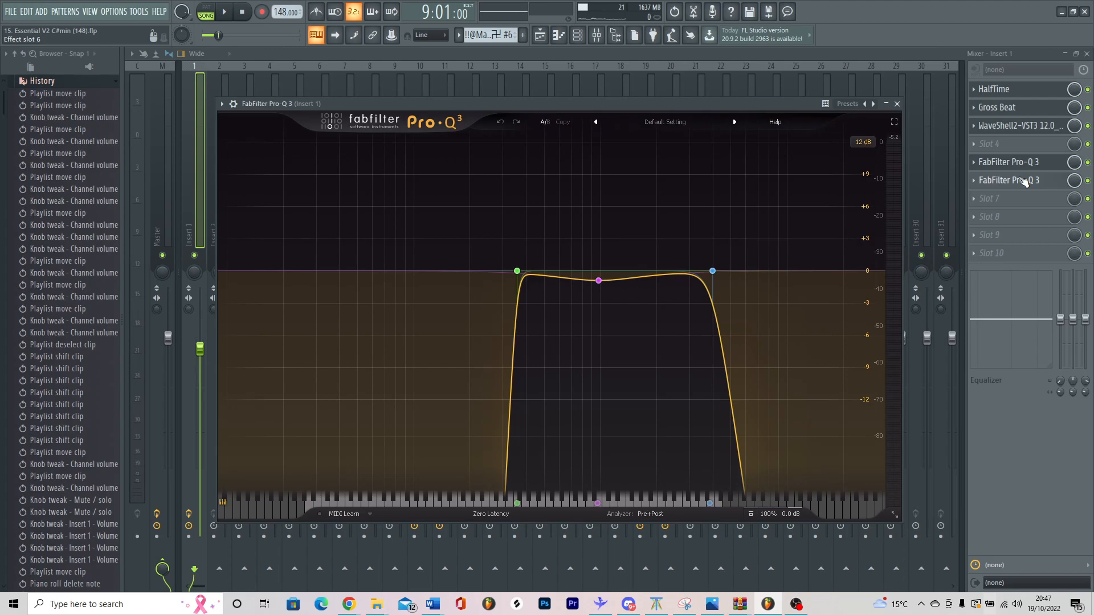
# Step: Open the second FabFilter Pro-Q 3 on Insert 1 and play the melody to examine its EQ curve
pyautogui.click(1023, 182)
pyautogui.press('space')
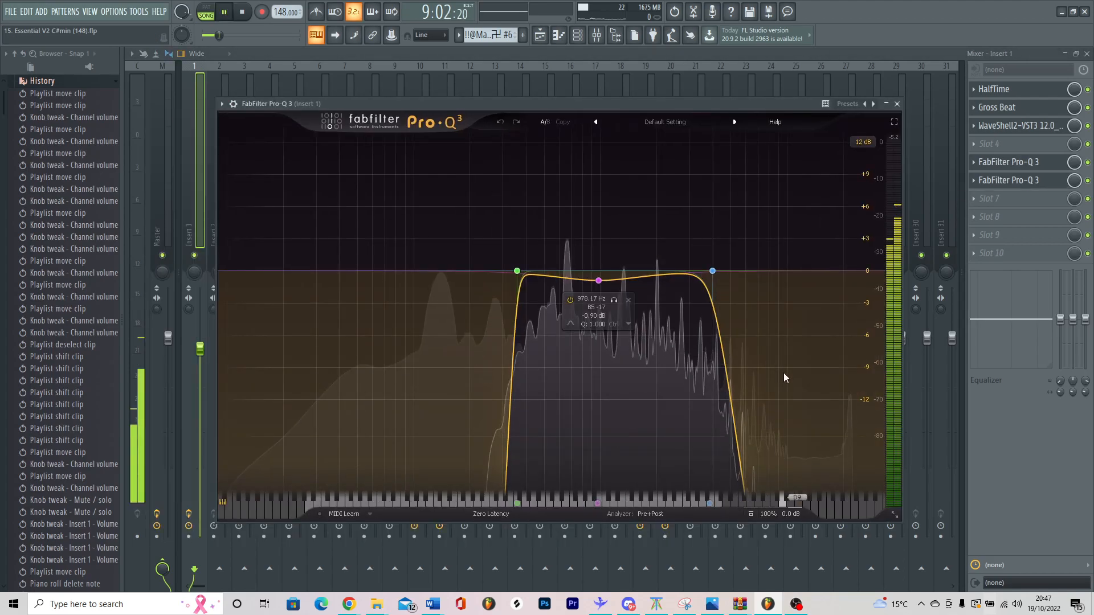
pyautogui.press('space')
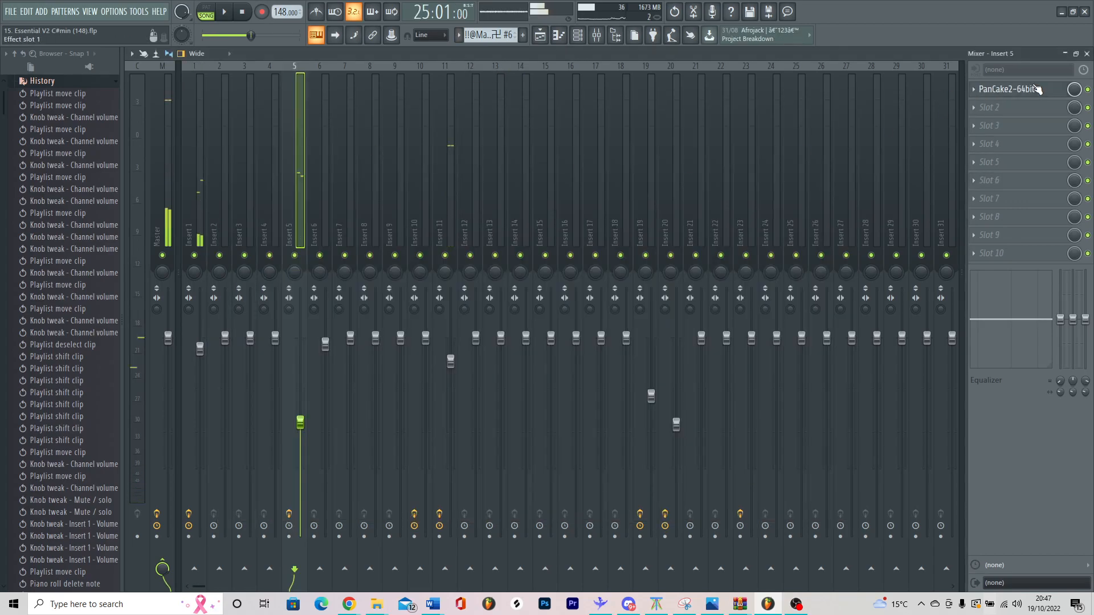
# Step: Open PanCake2 on the Insert 5 mixer track and choose its Ryhthm preset
pyautogui.click(1003, 90)
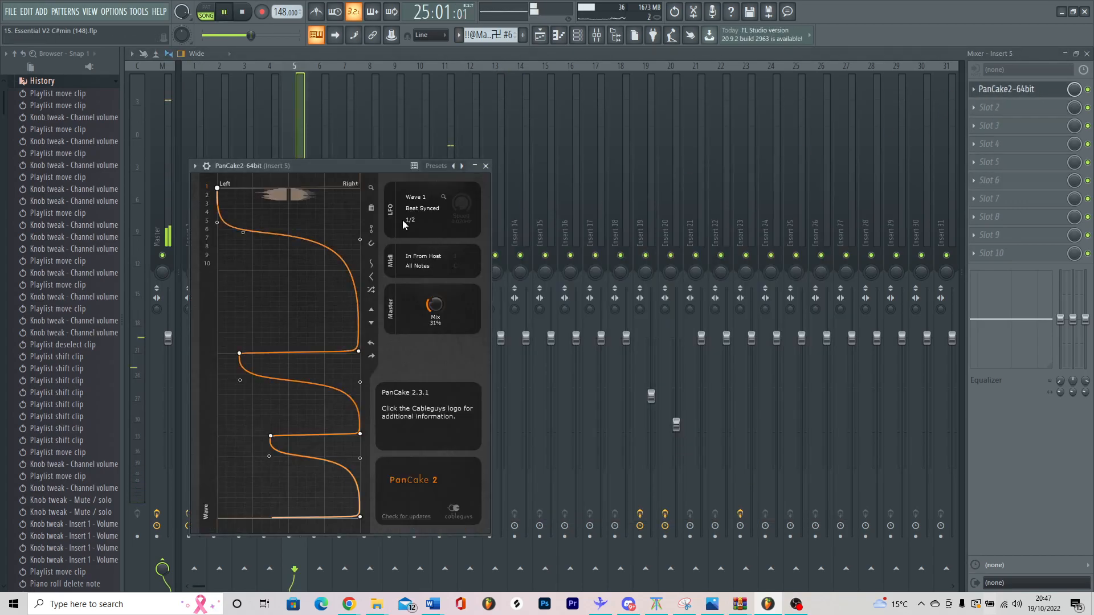
pyautogui.rightClick(462, 166)
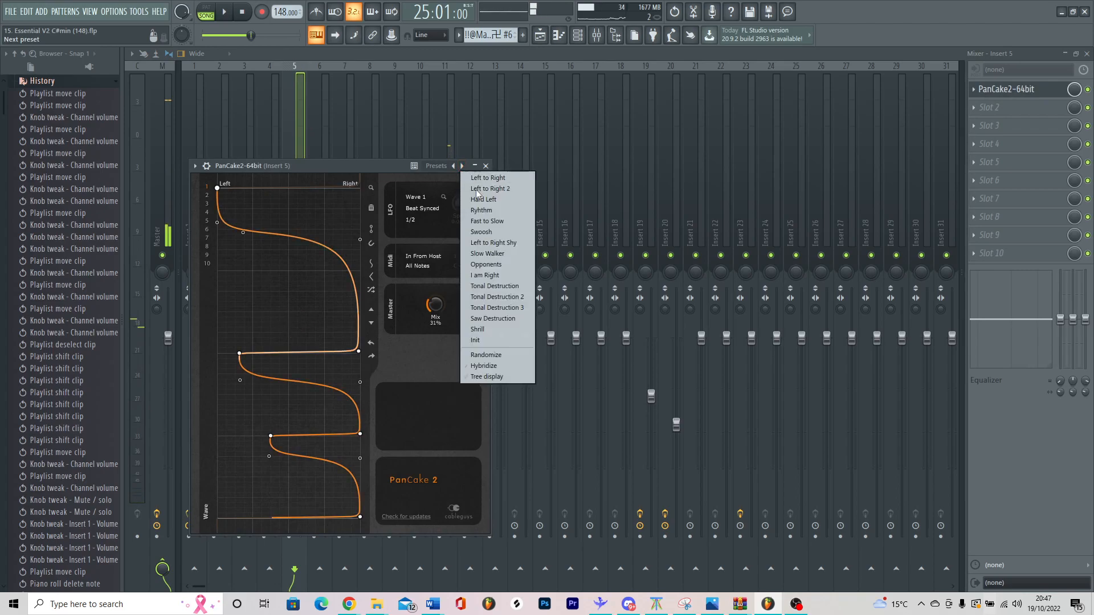
pyautogui.click(483, 210)
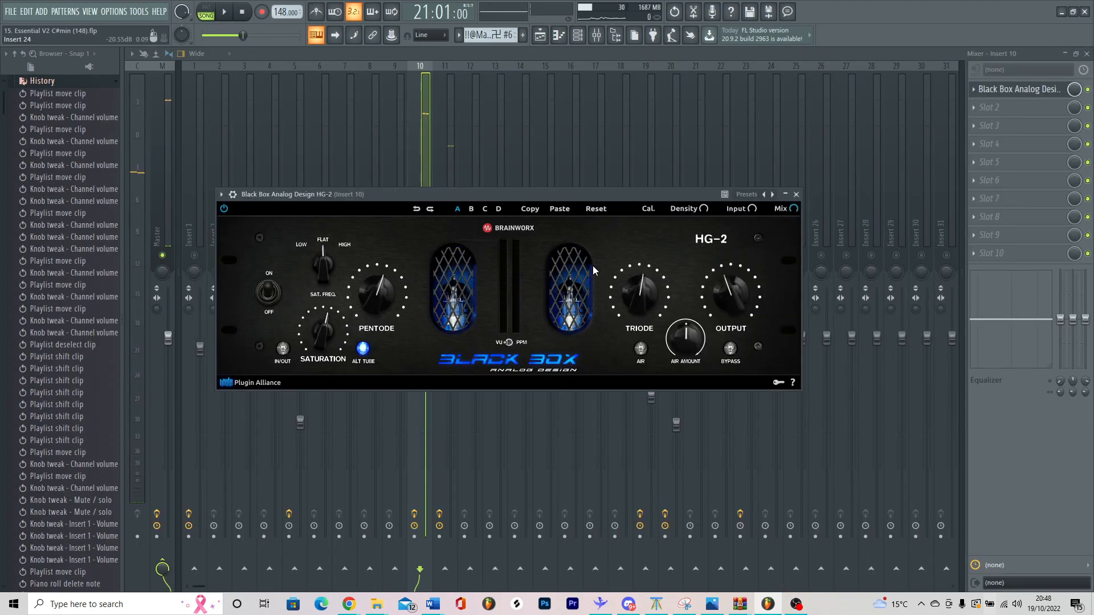
# Step: Examine the Black Box Analog Design HG-2 on Insert 10 and the Fruity delay 2 on Insert 19
pyautogui.press('space')
pyautogui.click(414, 102)
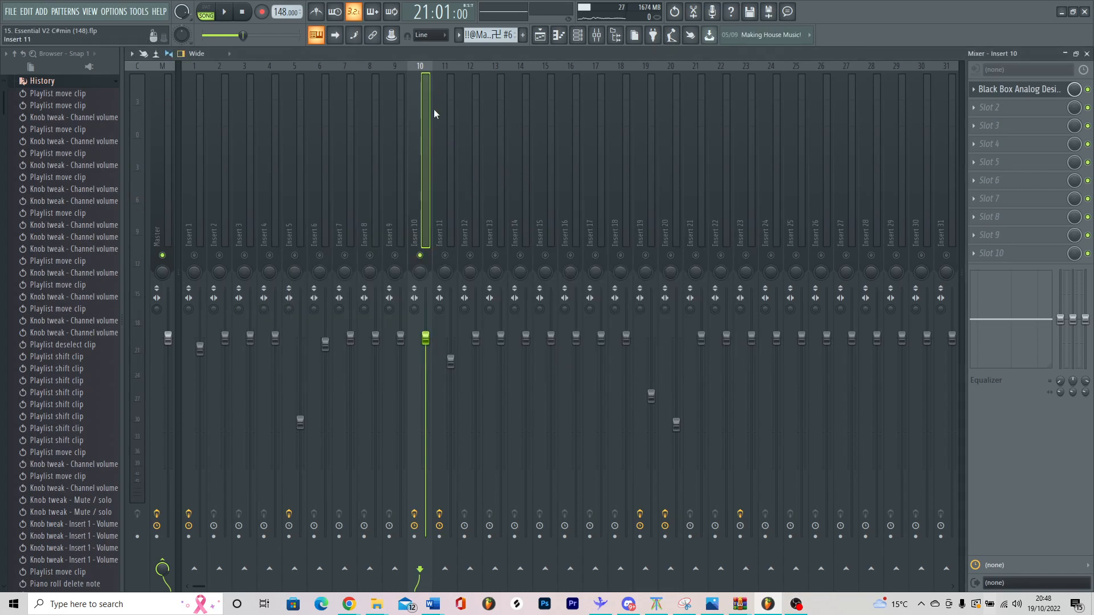
pyautogui.click(1001, 90)
pyautogui.click(417, 121)
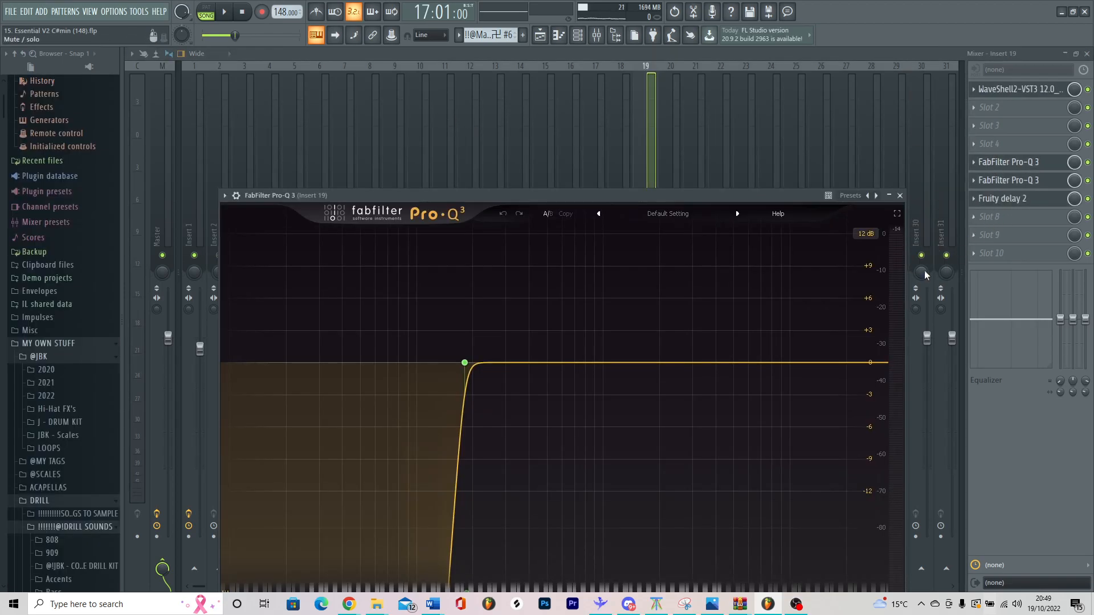
pyautogui.click(1016, 201)
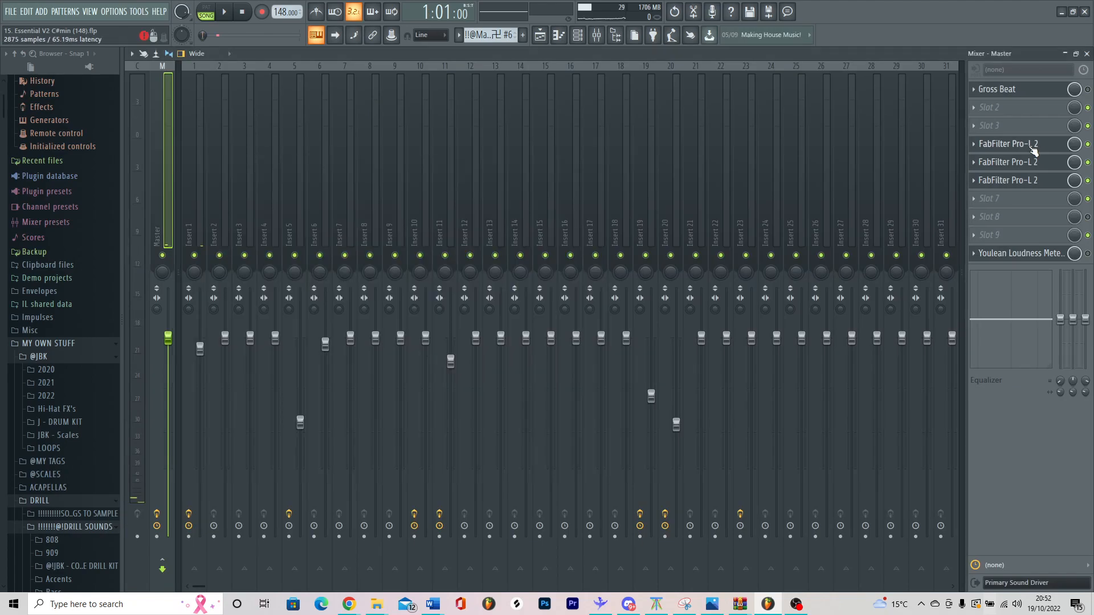
# Step: Review the FabFilter Pro-L 2 limiters and Youlean Loudness Meter 2 on the Master, and return to the playlist
pyautogui.click(1033, 146)
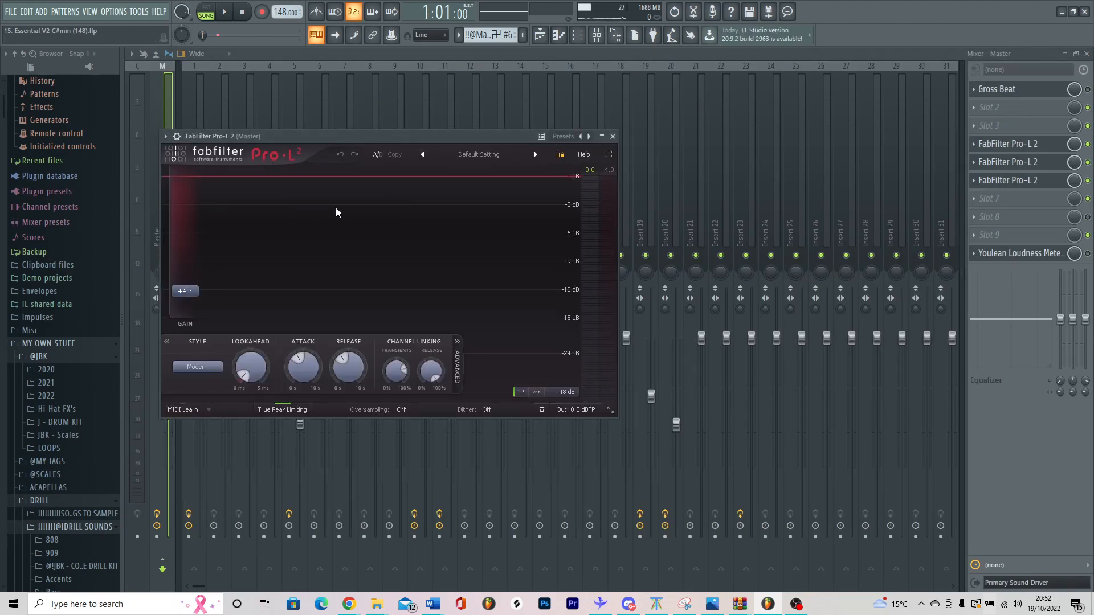
pyautogui.click(985, 181)
pyautogui.click(1032, 256)
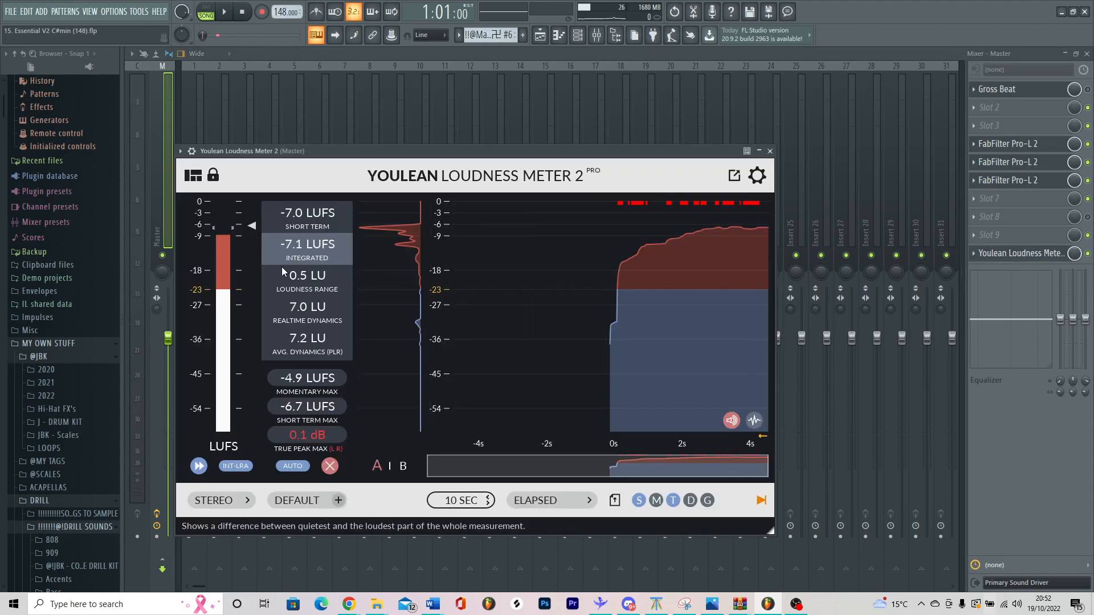
pyautogui.click(540, 36)
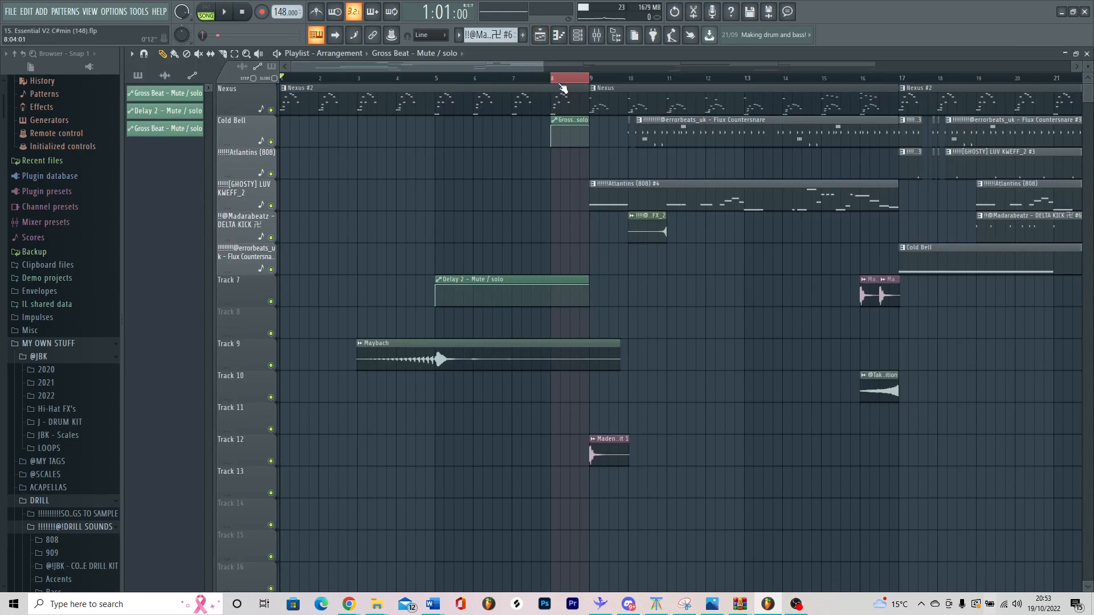